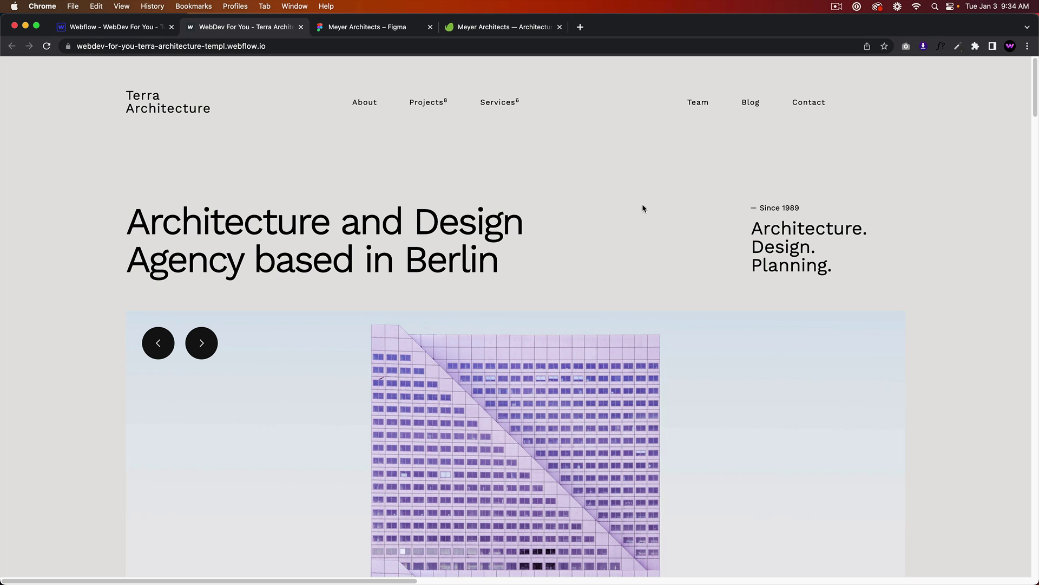
# Step the hero slider back to the glass tower photo and return to the headline
pyautogui.scroll(-3, 658, 187)
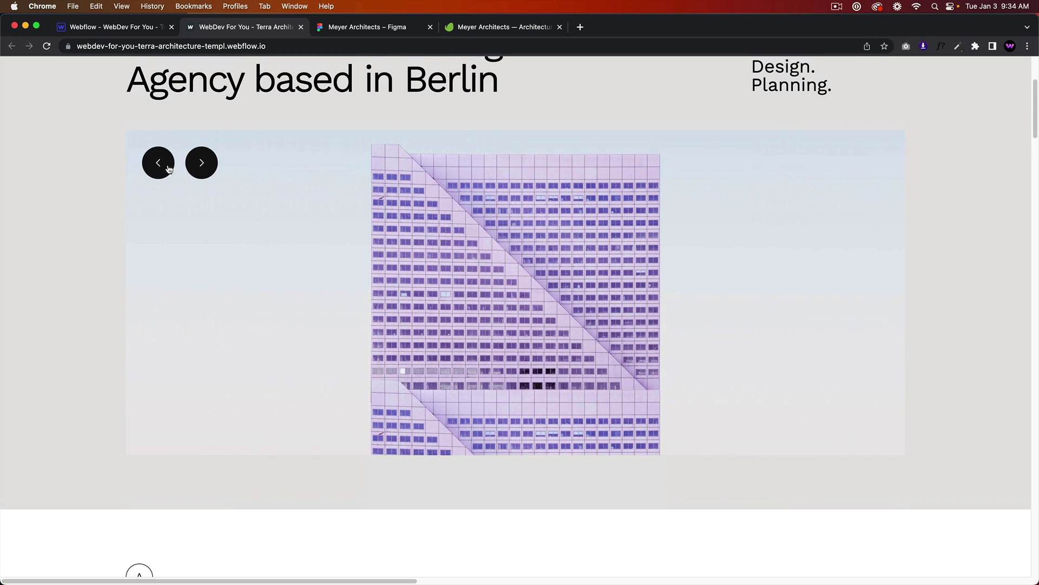
pyautogui.click(203, 171)
pyautogui.scroll(3, 450, 92)
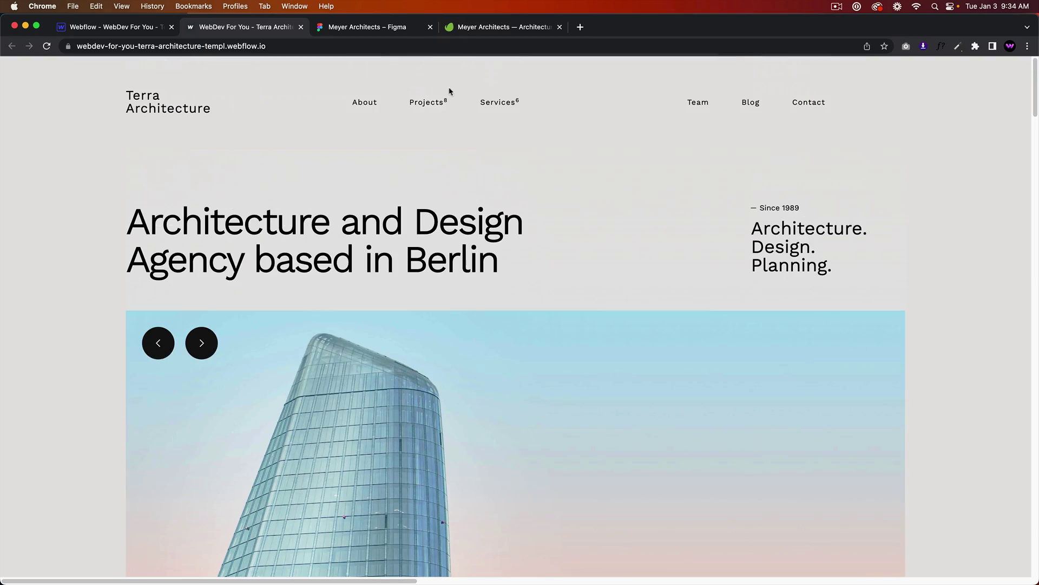
# Browse the Meyer Architects template page on Envato Elements
pyautogui.click(479, 27)
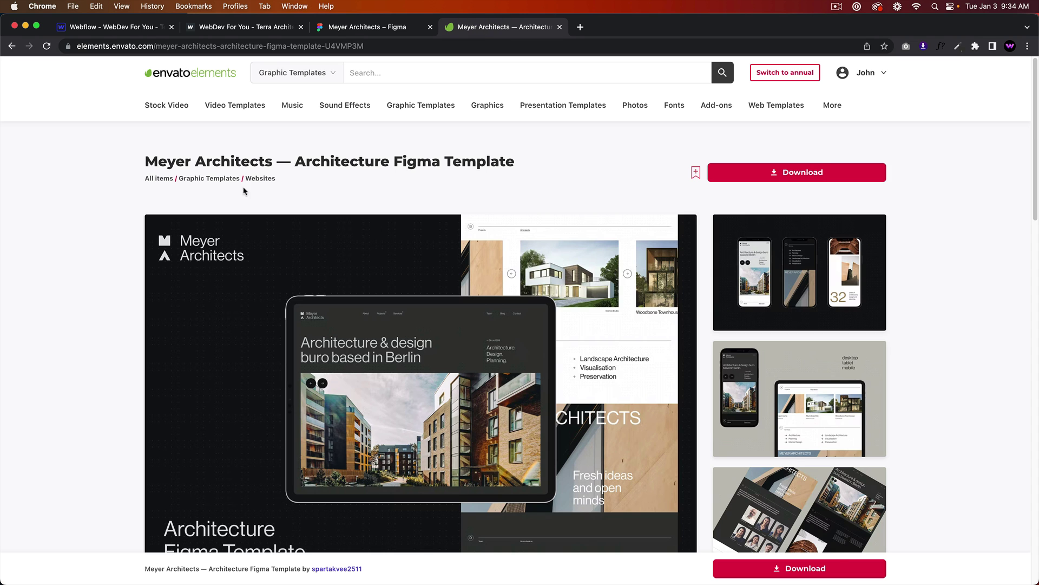
pyautogui.scroll(-5, 244, 191)
pyautogui.scroll(-5, 260, 227)
pyautogui.scroll(-5, 270, 260)
pyautogui.scroll(-1, 269, 261)
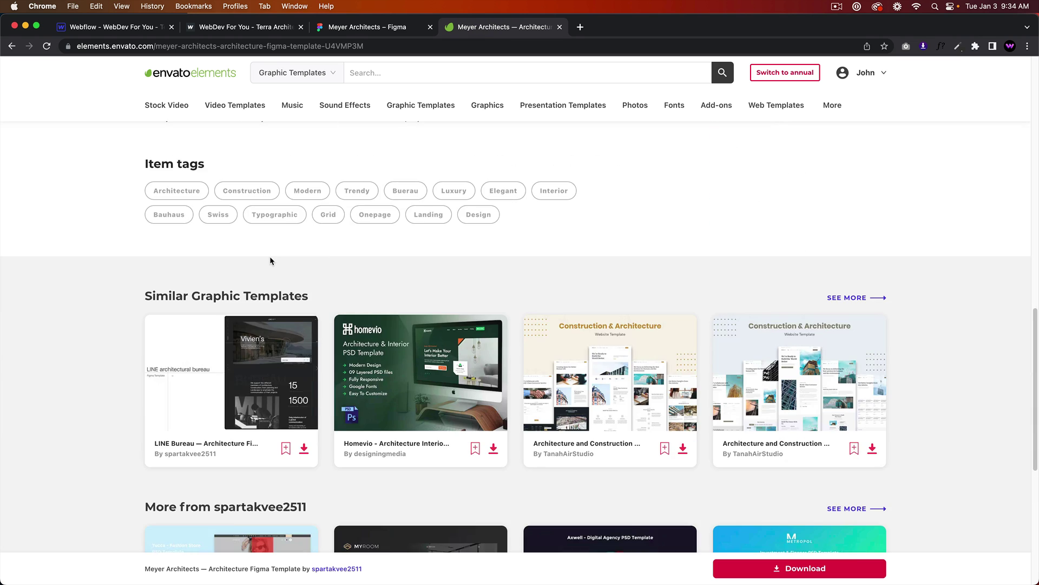
pyautogui.scroll(-1, 276, 374)
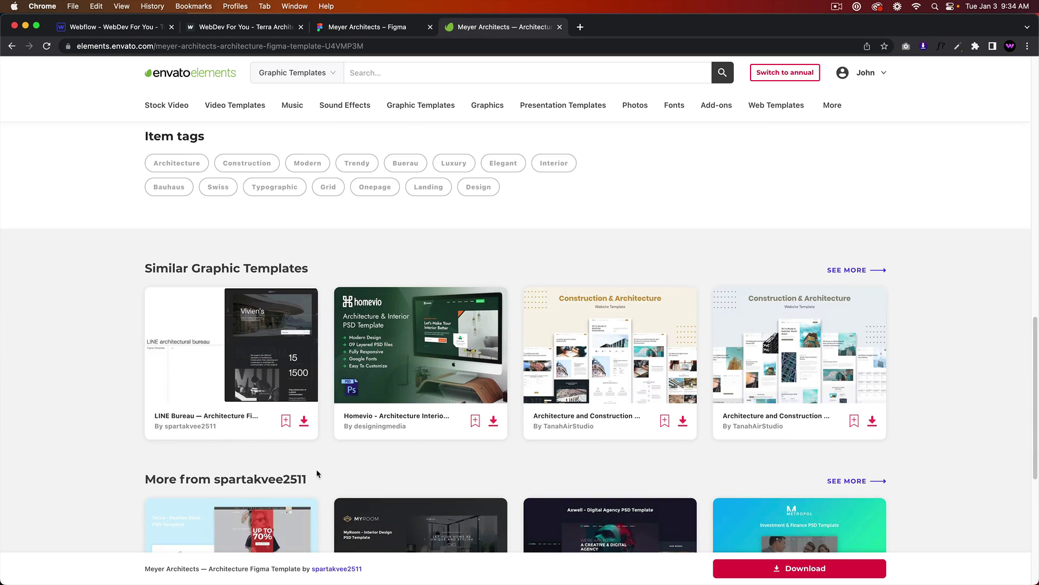
pyautogui.scroll(15, 319, 460)
pyautogui.scroll(3, 325, 442)
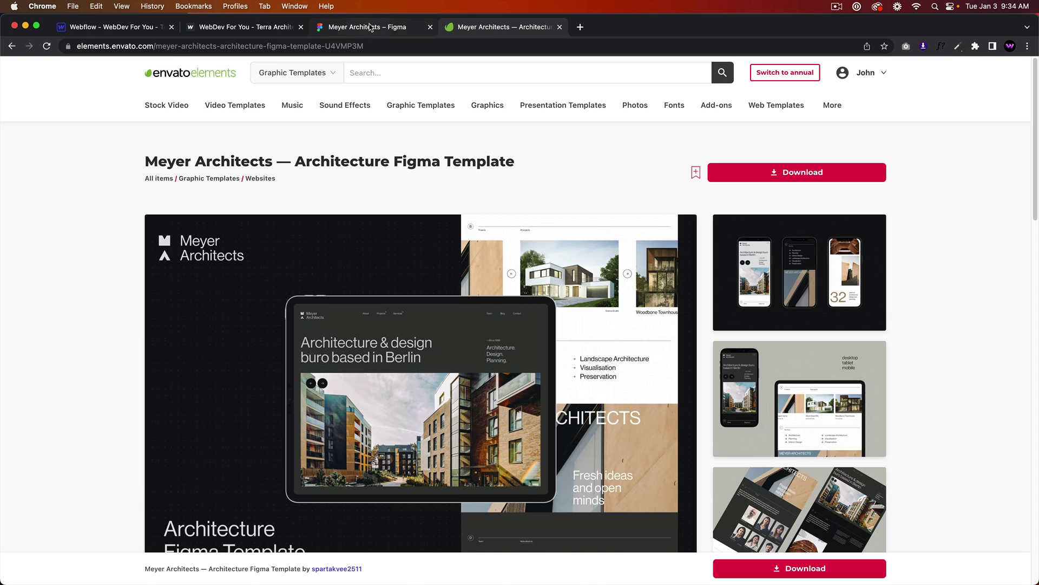
# View the Meyer Architects Figma design, then return to the Terra Architecture site
pyautogui.click(389, 27)
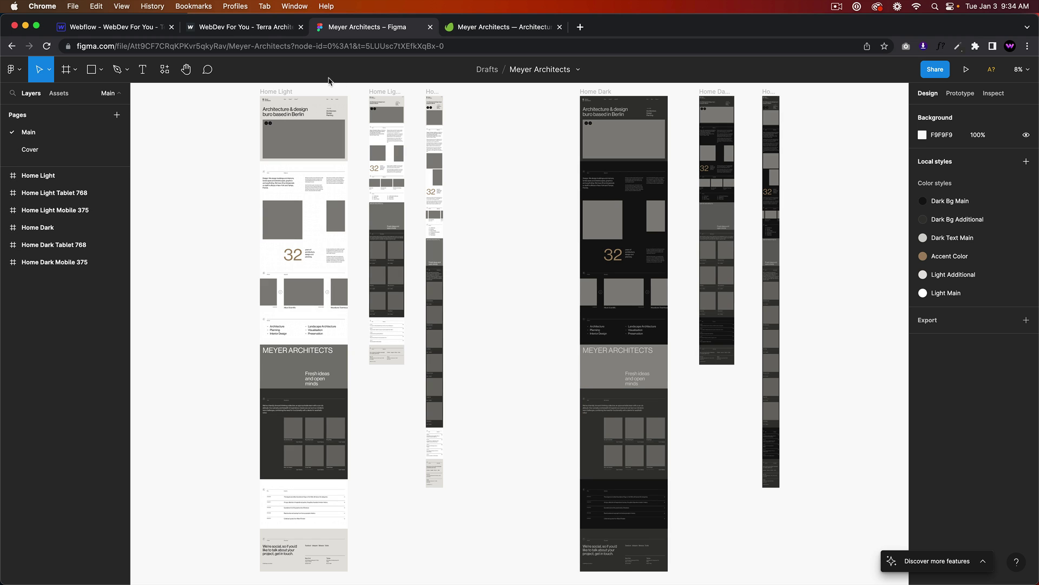
pyautogui.click(222, 28)
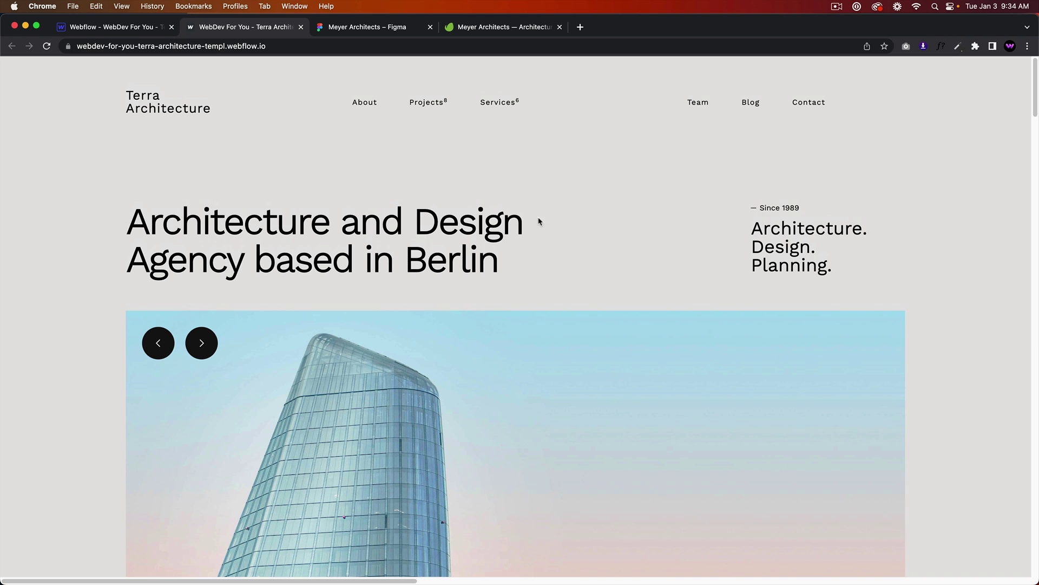
# Advance the hero slider forward two building photos
pyautogui.scroll(-4, 539, 221)
pyautogui.click(206, 237)
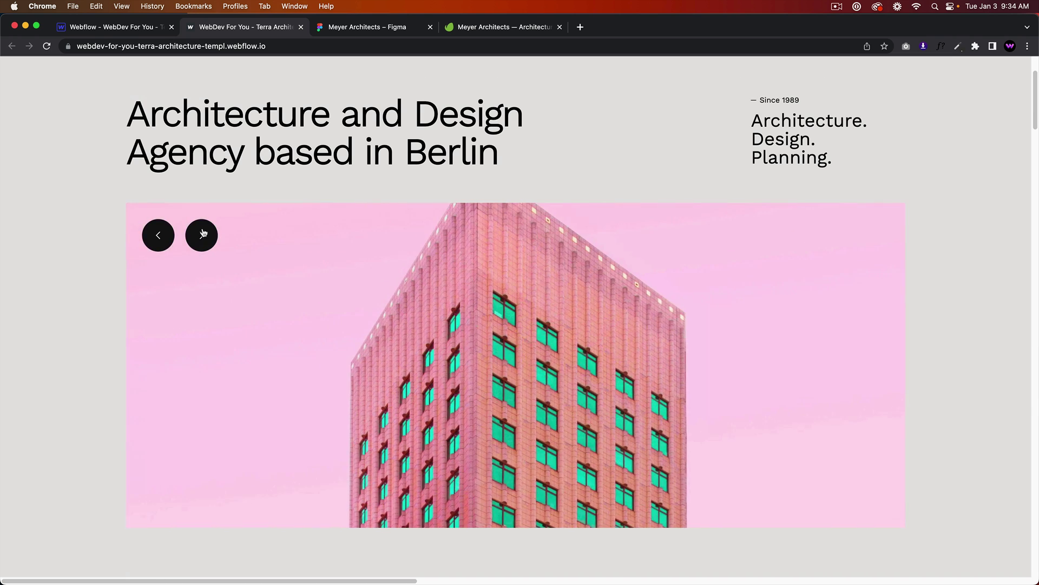
pyautogui.click(203, 236)
# Scroll down the published page to the About section
pyautogui.scroll(-1, 435, 325)
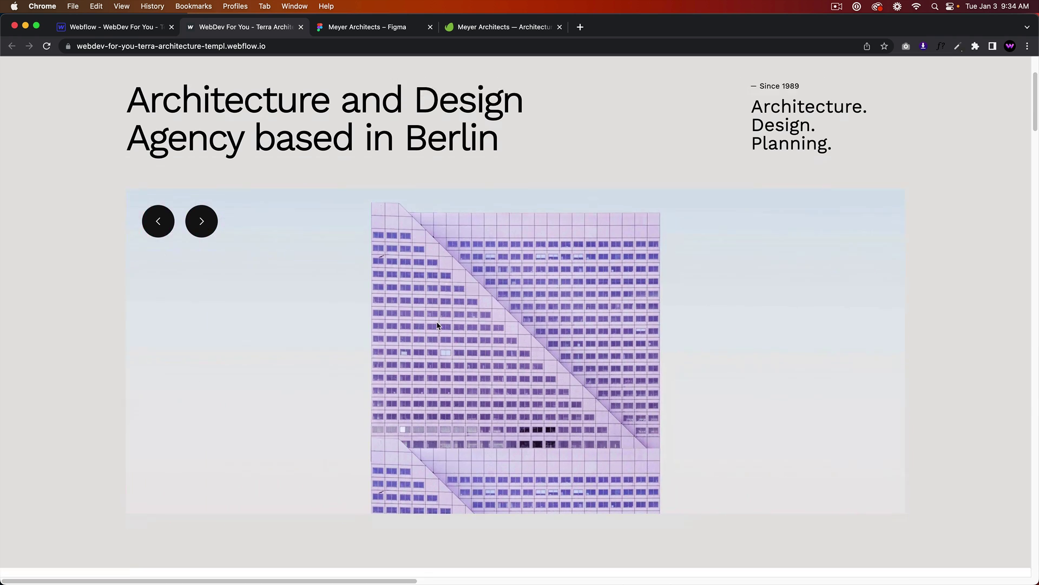
pyautogui.scroll(-2, 438, 325)
pyautogui.scroll(-2, 439, 325)
pyautogui.scroll(-2, 438, 325)
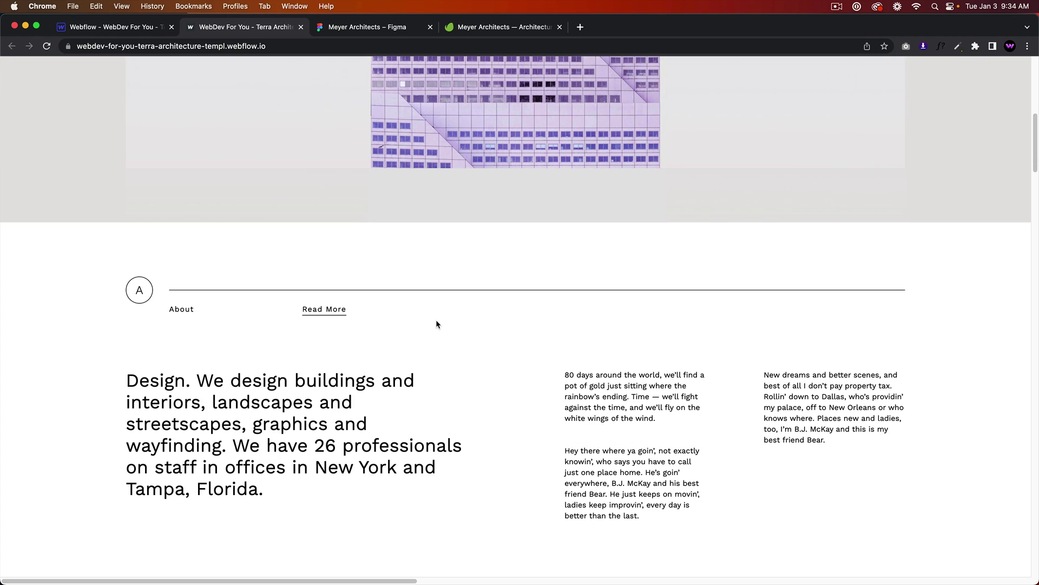
pyautogui.scroll(-2, 436, 324)
pyautogui.scroll(-1, 201, 278)
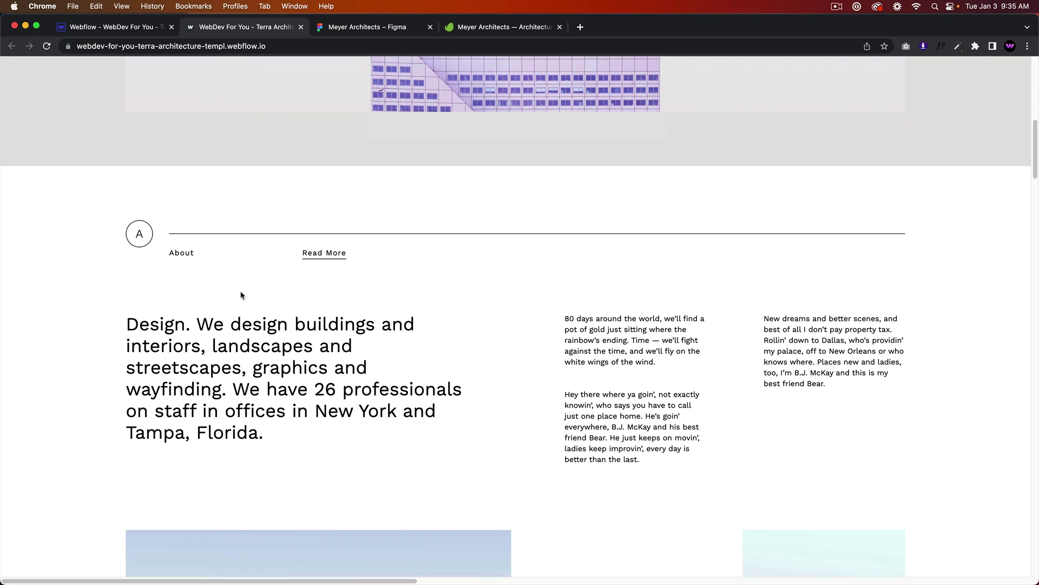
pyautogui.scroll(-2, 622, 329)
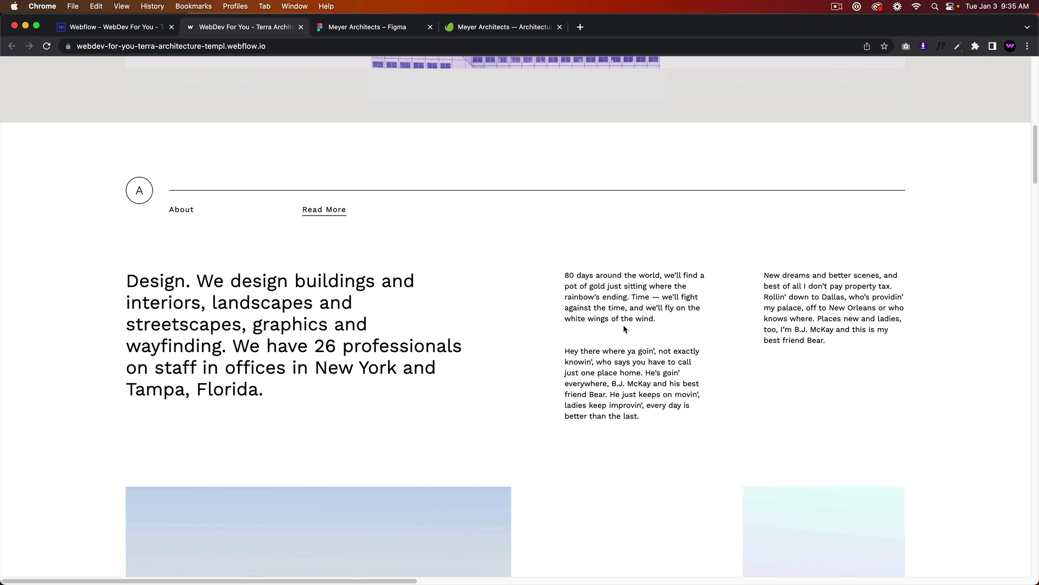
pyautogui.scroll(-1, 624, 328)
pyautogui.scroll(1, 590, 321)
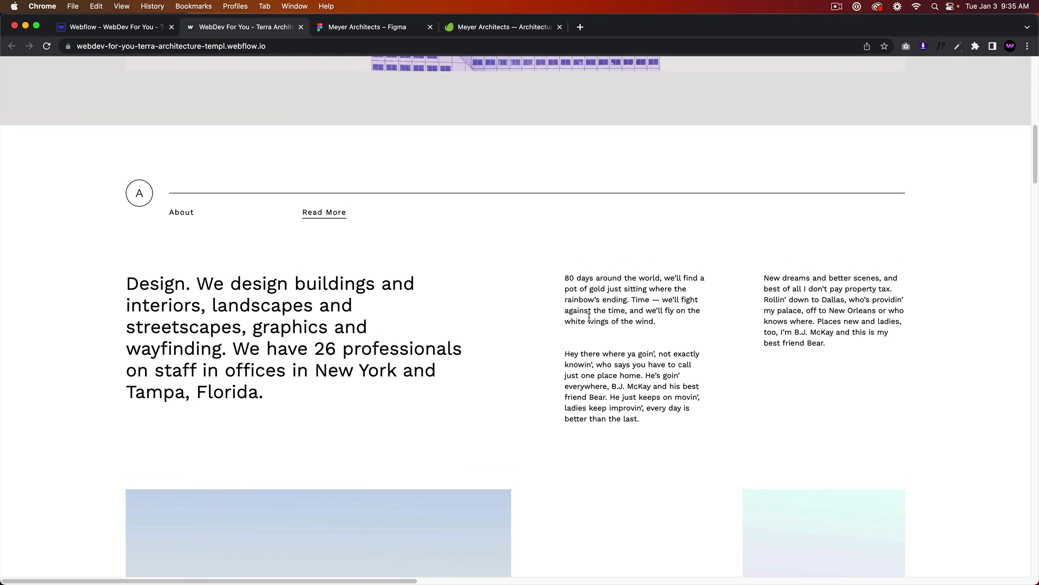
pyautogui.scroll(6, 587, 316)
# In the Webflow Designer, open the Home (Dark) page from the Pages panel
pyautogui.click(111, 26)
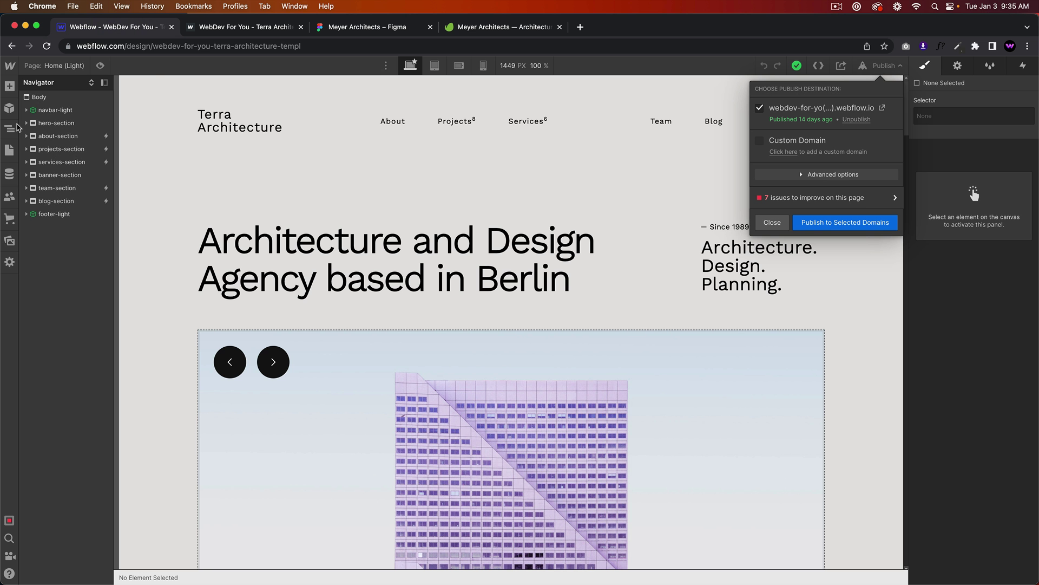
pyautogui.click(9, 150)
pyautogui.click(77, 164)
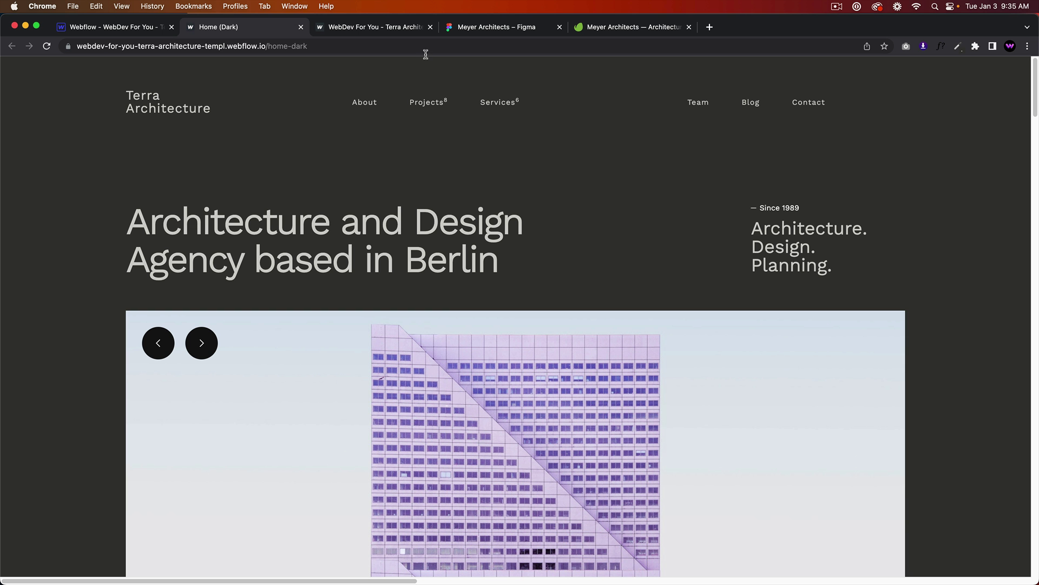
# Return to the light site and scroll down to the Projects section
pyautogui.click(379, 27)
pyautogui.scroll(-1, 486, 213)
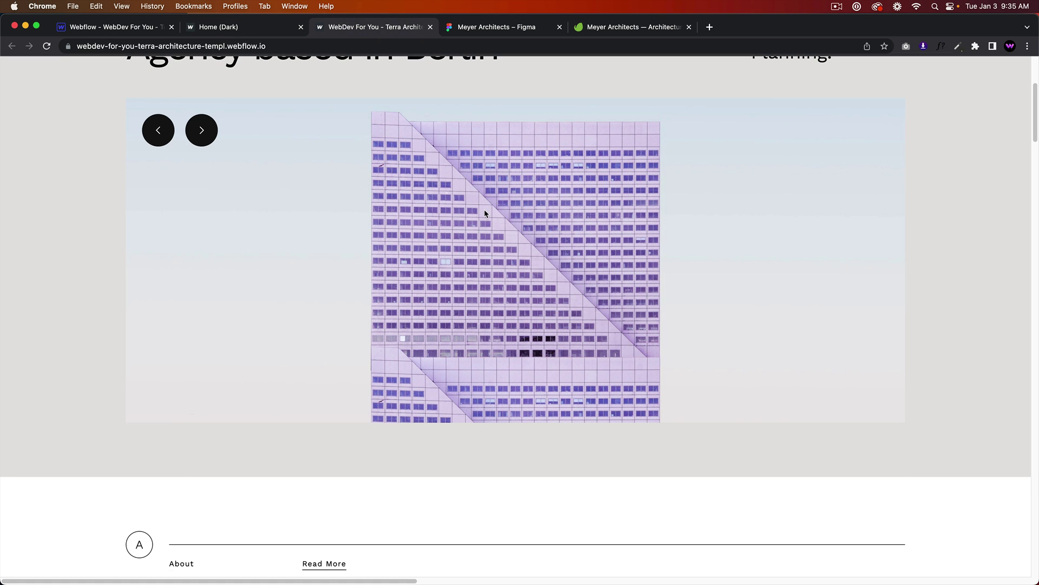
pyautogui.scroll(-4, 484, 213)
pyautogui.scroll(-4, 484, 213)
pyautogui.scroll(-2, 484, 213)
pyautogui.scroll(-2, 485, 213)
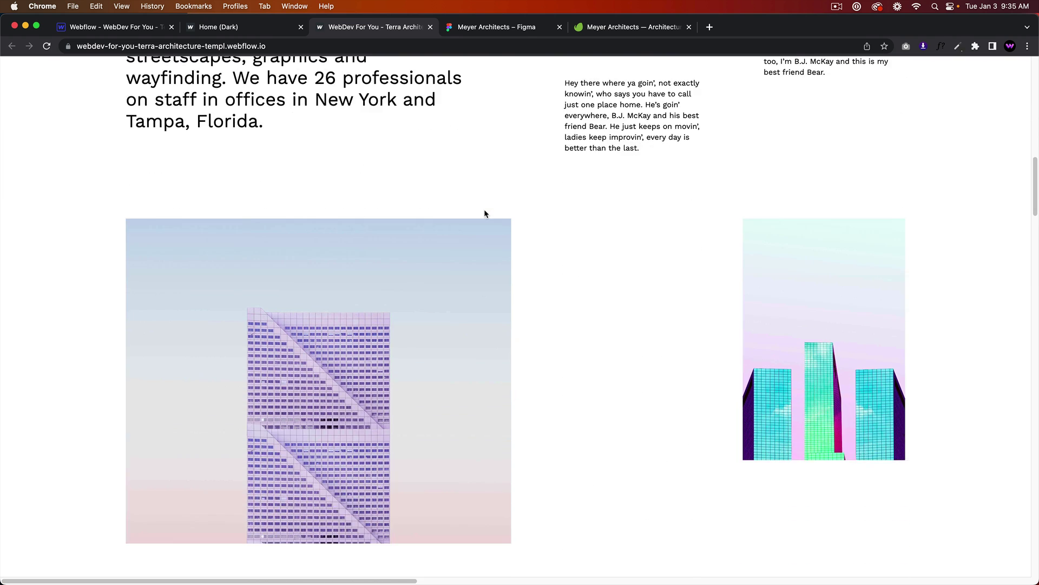
pyautogui.scroll(5, 484, 210)
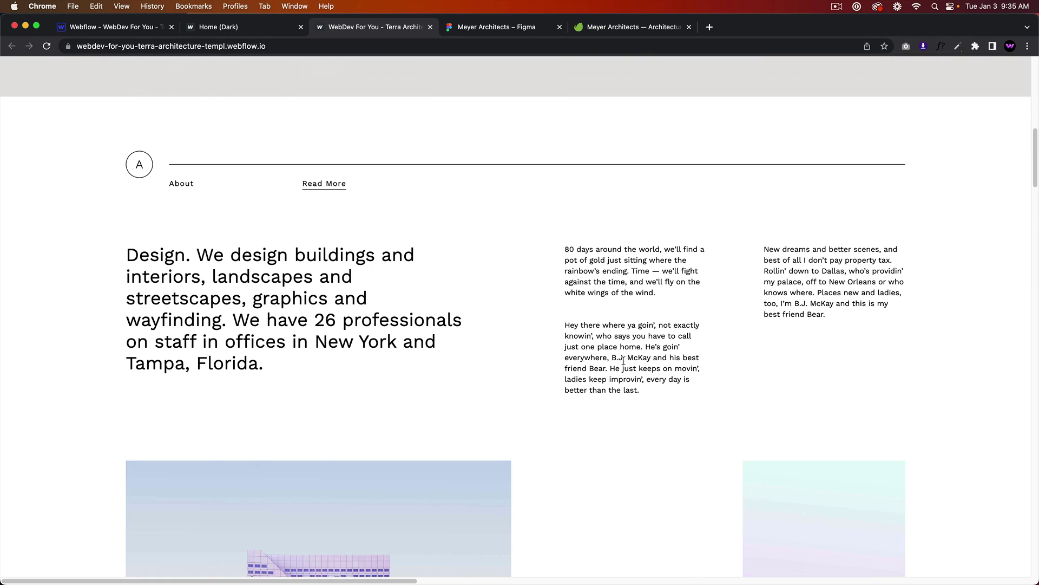
pyautogui.scroll(-1, 503, 308)
pyautogui.scroll(-1, 339, 127)
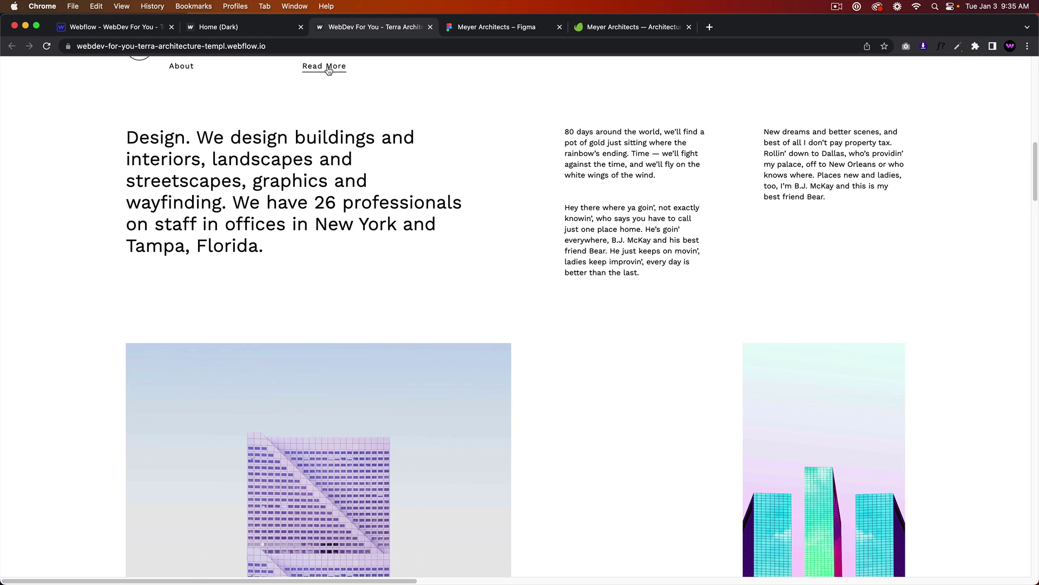
pyautogui.scroll(-2, 467, 198)
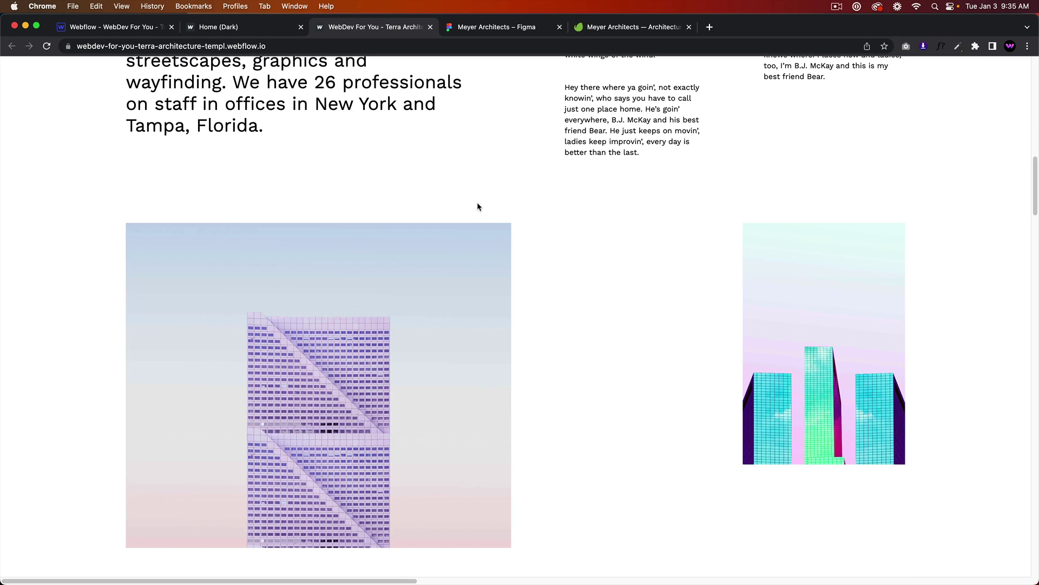
pyautogui.scroll(-4, 441, 315)
pyautogui.scroll(-5, 839, 316)
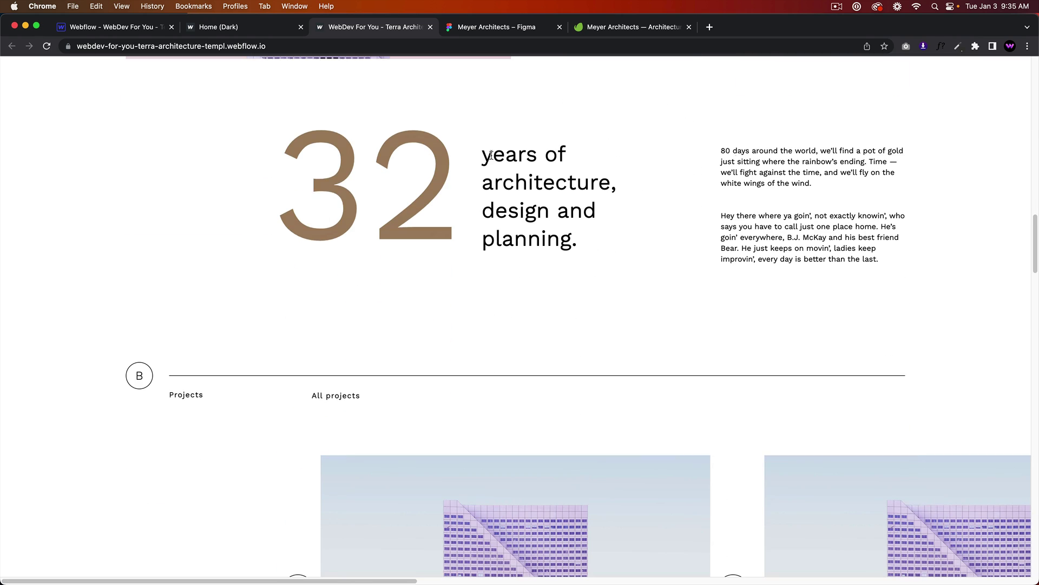
pyautogui.scroll(-2, 721, 232)
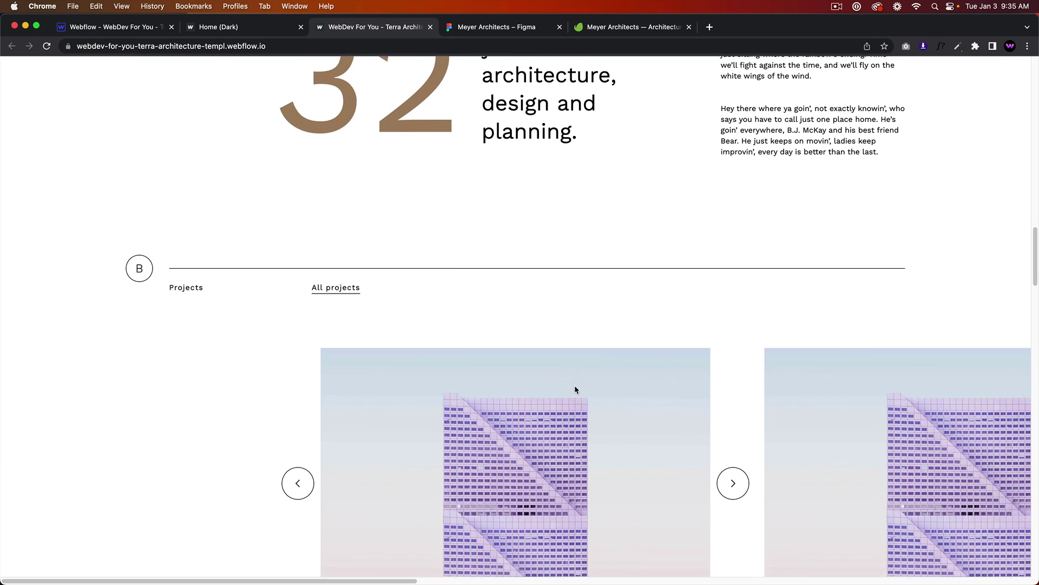
pyautogui.scroll(-3, 575, 388)
# Advance the Projects carousel three cards to the Allure Scientific projects
pyautogui.click(730, 333)
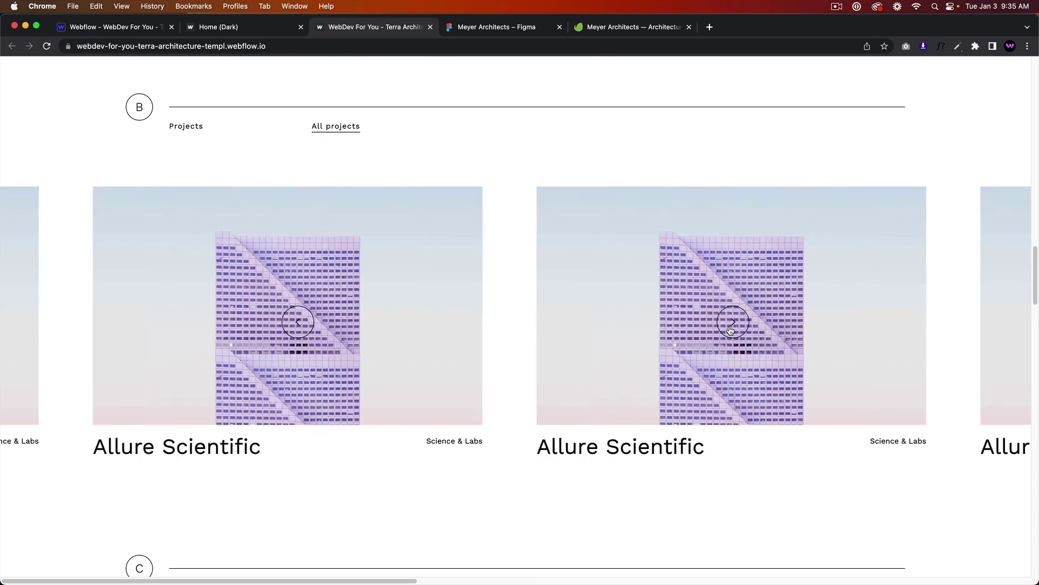
pyautogui.click(731, 329)
pyautogui.click(731, 329)
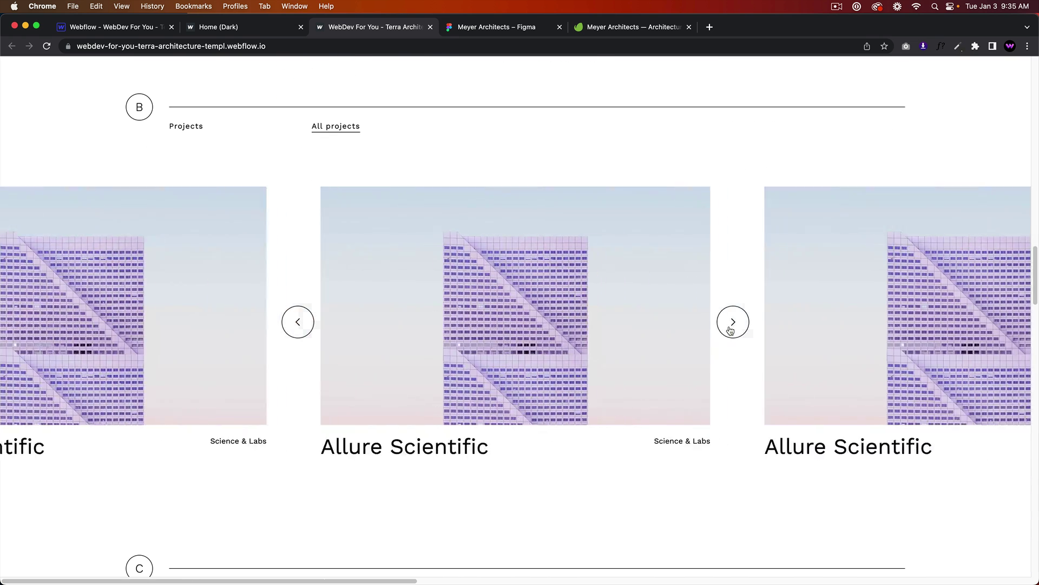
pyautogui.scroll(-1, 541, 398)
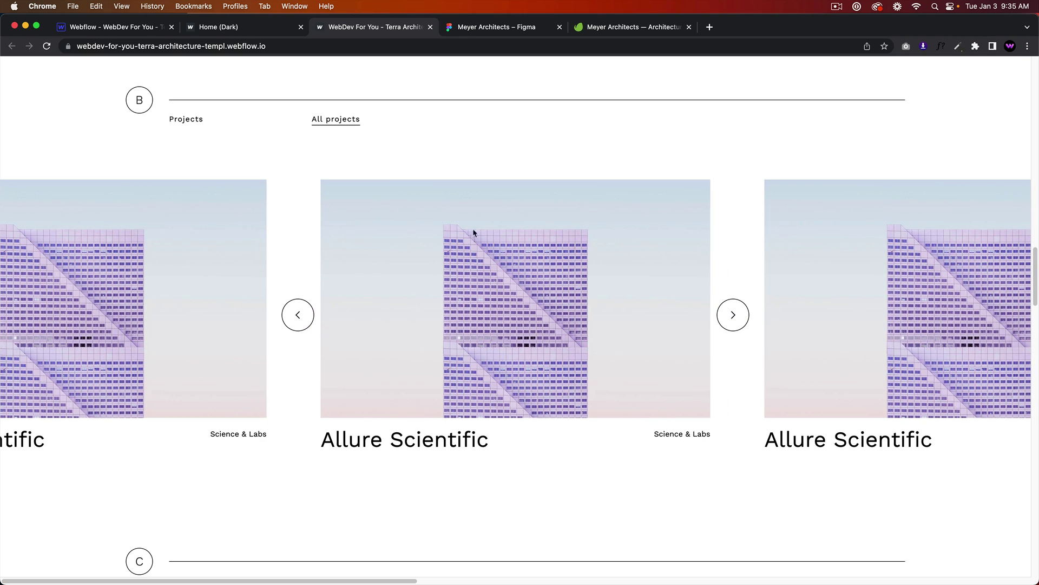
pyautogui.scroll(-2, 628, 319)
pyautogui.scroll(-1, 641, 332)
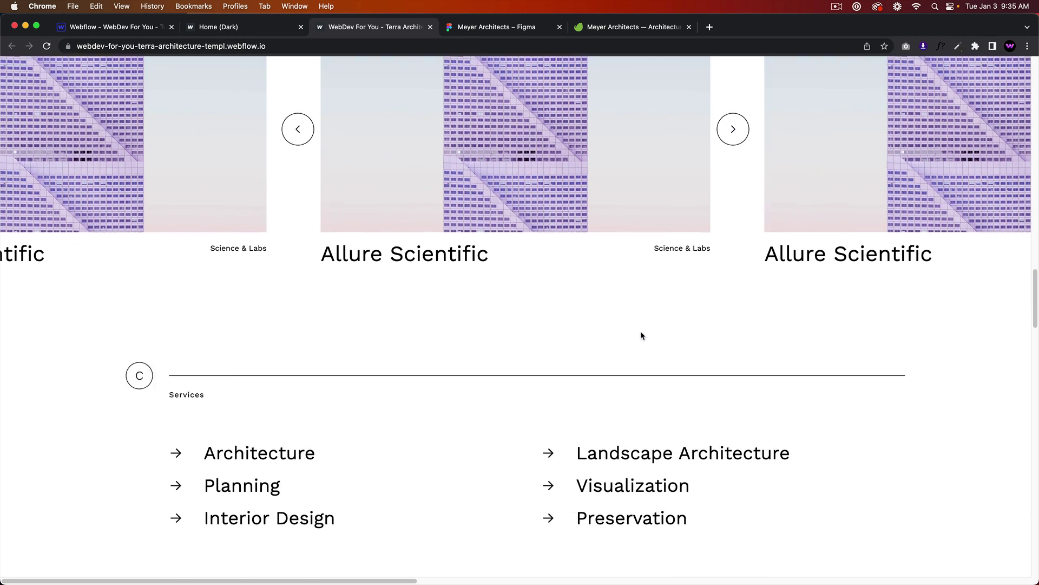
pyautogui.scroll(-2, 641, 332)
pyautogui.scroll(5, 615, 251)
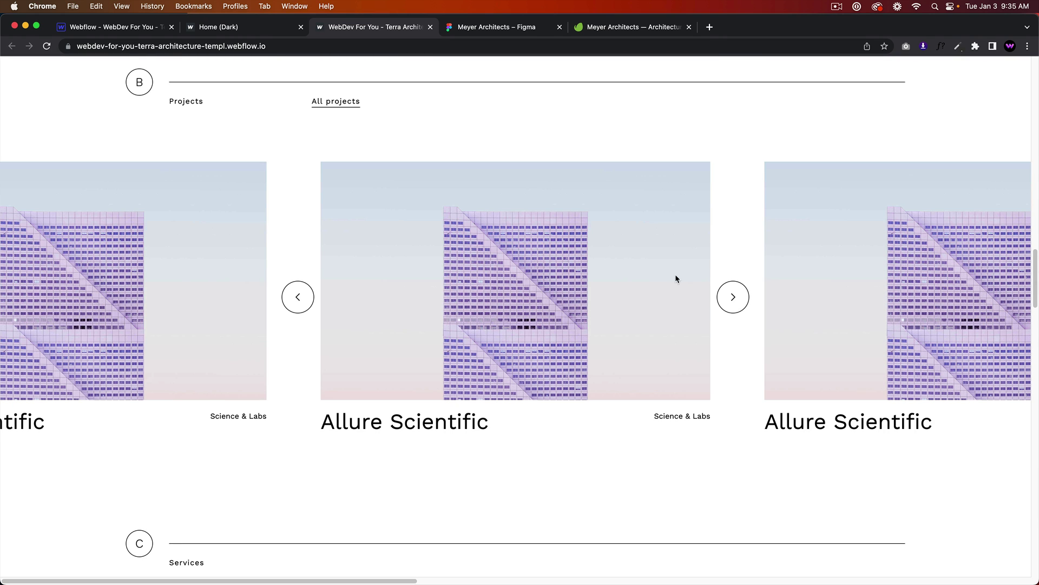
# Scroll past Services, the Terra Architects banner and Team to the five December 2022 blog articles
pyautogui.scroll(-1, 430, 276)
pyautogui.scroll(-2, 569, 346)
pyautogui.scroll(-2, 379, 333)
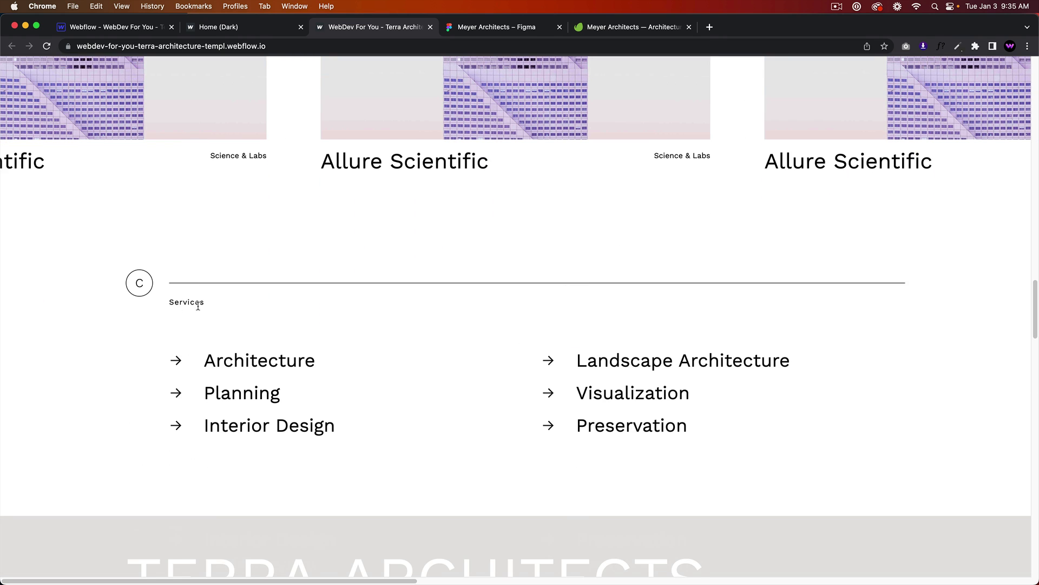
pyautogui.scroll(-1, 199, 306)
pyautogui.scroll(-3, 652, 401)
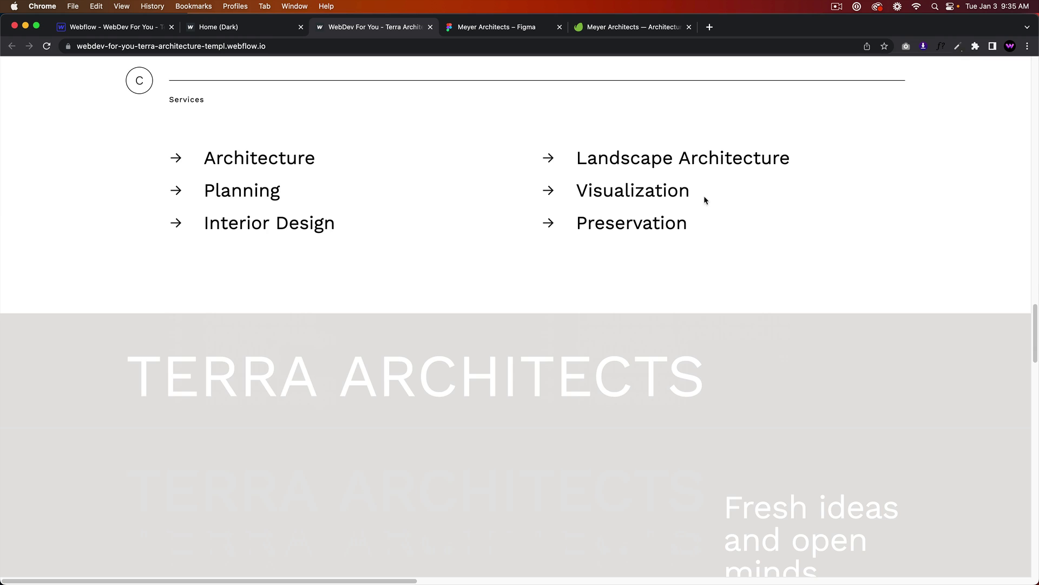
pyautogui.scroll(-3, 698, 293)
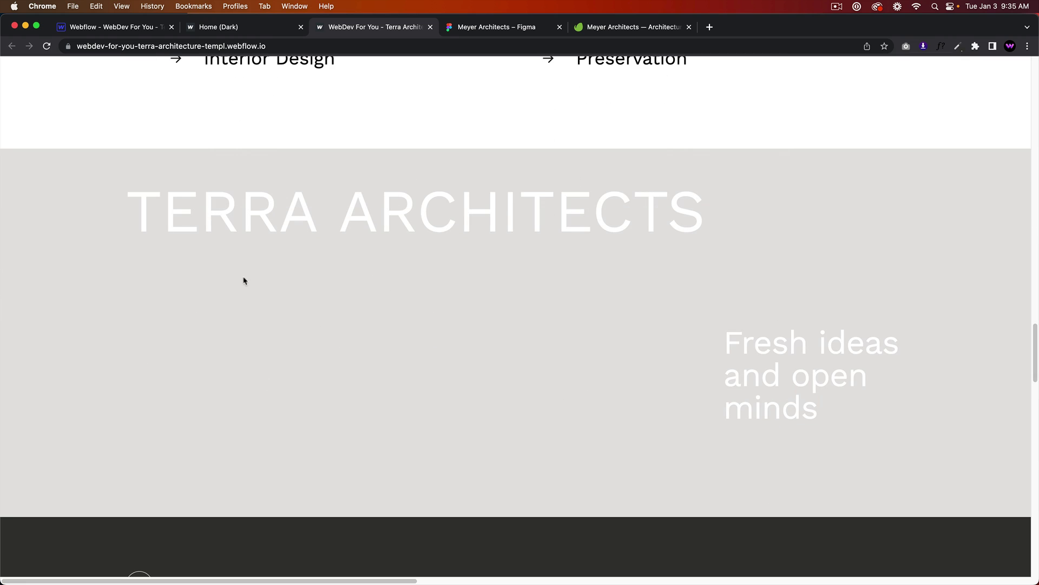
pyautogui.scroll(-1, 710, 329)
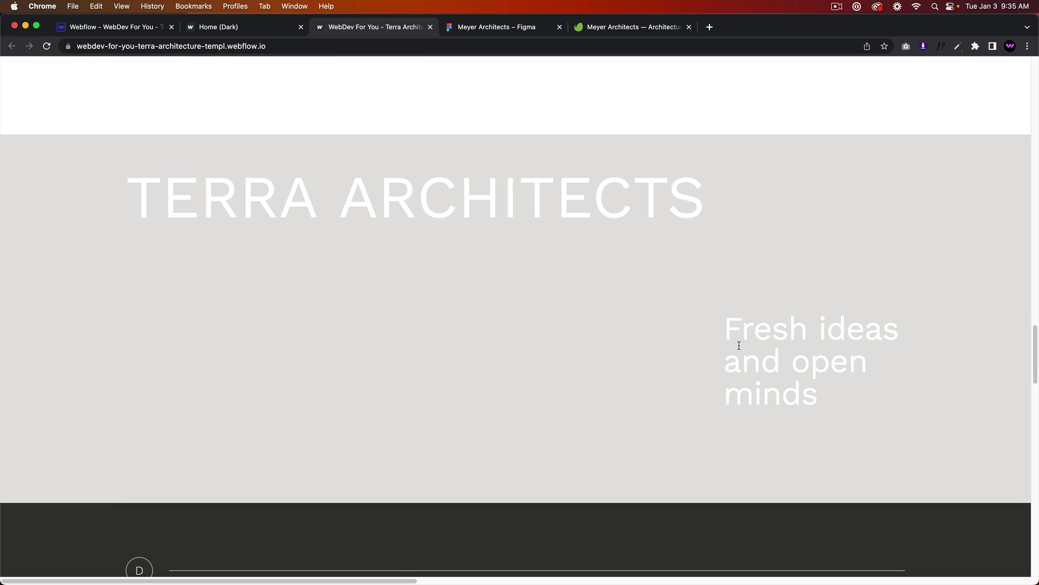
pyautogui.scroll(-10, 808, 407)
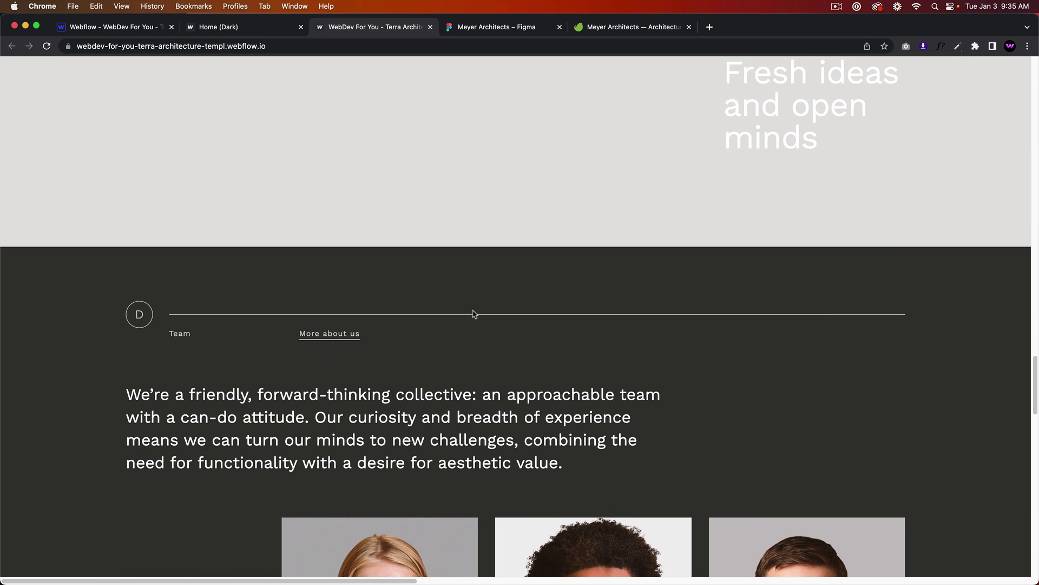
pyautogui.scroll(-3, 474, 314)
pyautogui.scroll(-2, 326, 362)
pyautogui.scroll(-3, 326, 359)
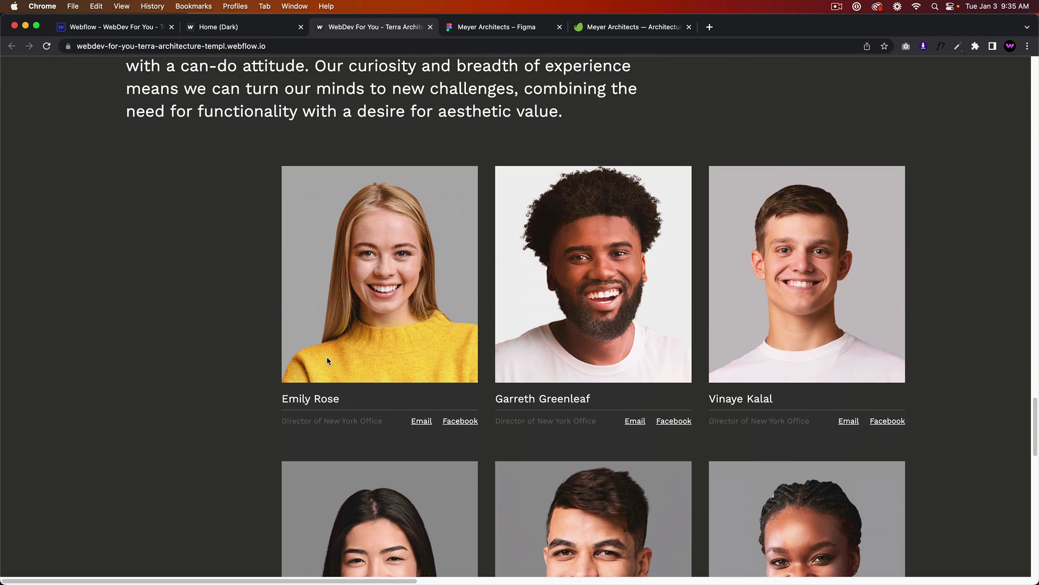
pyautogui.scroll(-7, 328, 358)
pyautogui.scroll(5, 329, 360)
pyautogui.scroll(4, 328, 358)
pyautogui.scroll(1, 327, 352)
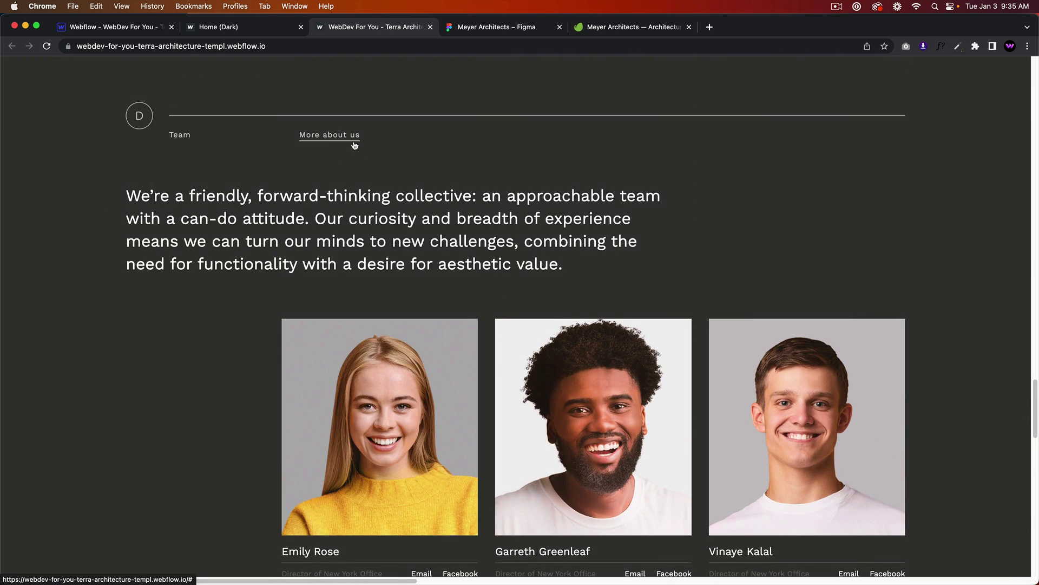
pyautogui.scroll(-4, 388, 221)
pyautogui.scroll(-3, 387, 219)
pyautogui.scroll(-4, 387, 221)
pyautogui.scroll(-3, 386, 220)
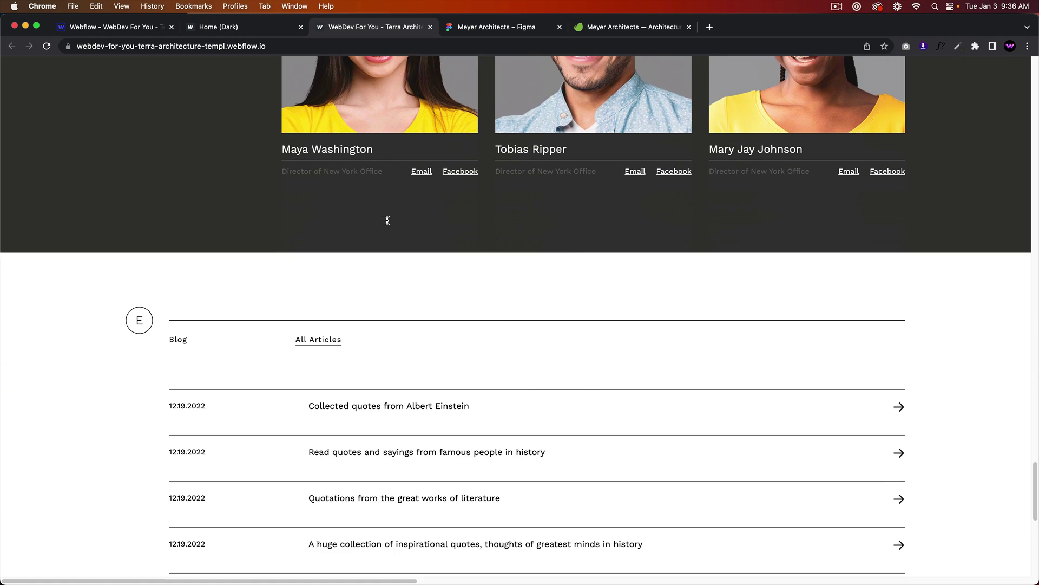
pyautogui.scroll(-2, 341, 222)
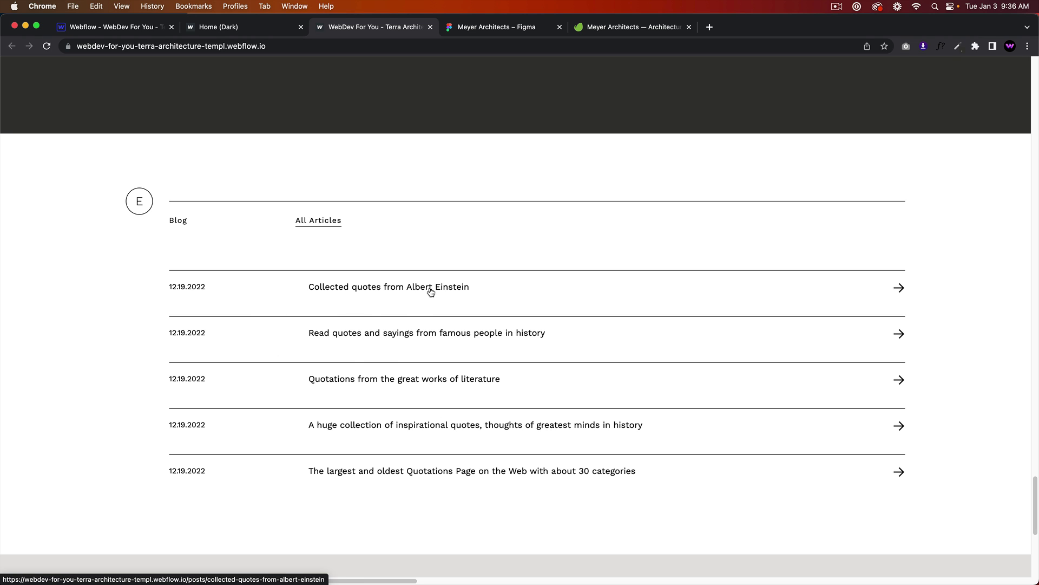
# Open the 'Collected quotes from Albert Einstein' post and read down to its Contact footer
pyautogui.scroll(-1, 487, 411)
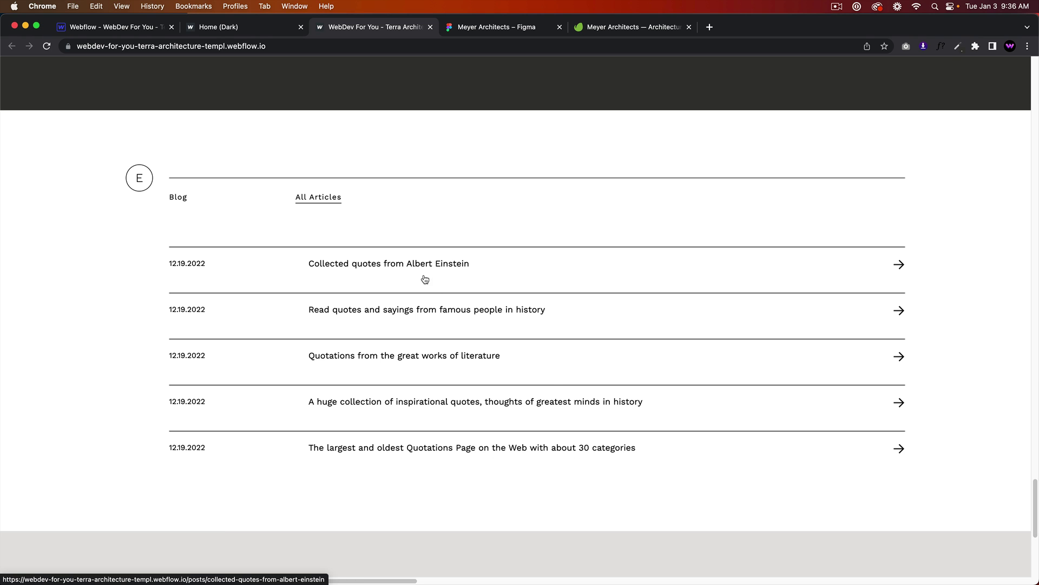
pyautogui.click(424, 266)
pyautogui.scroll(-10, 353, 294)
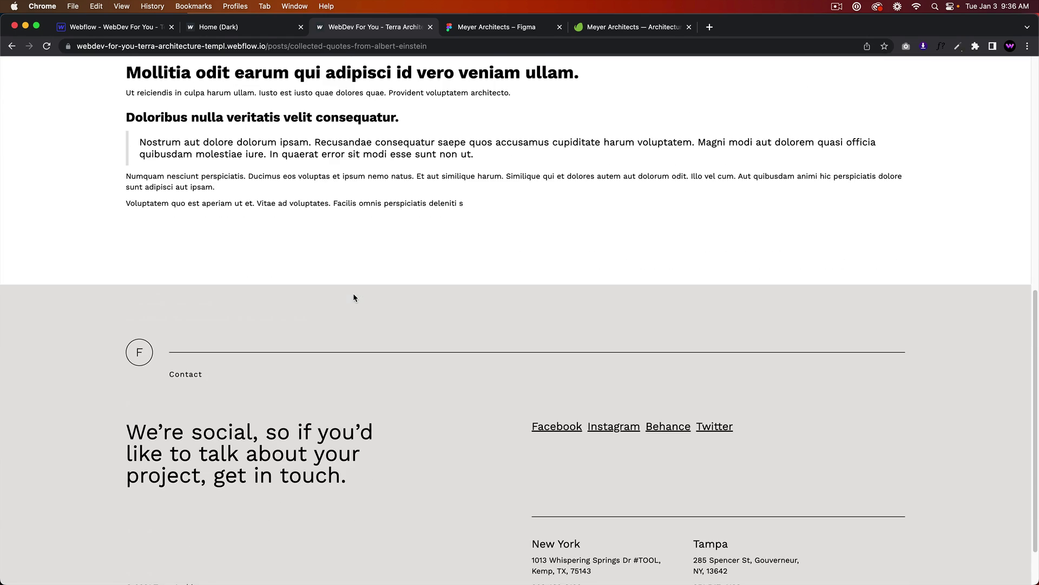
pyautogui.scroll(-2, 354, 292)
pyautogui.scroll(12, 354, 292)
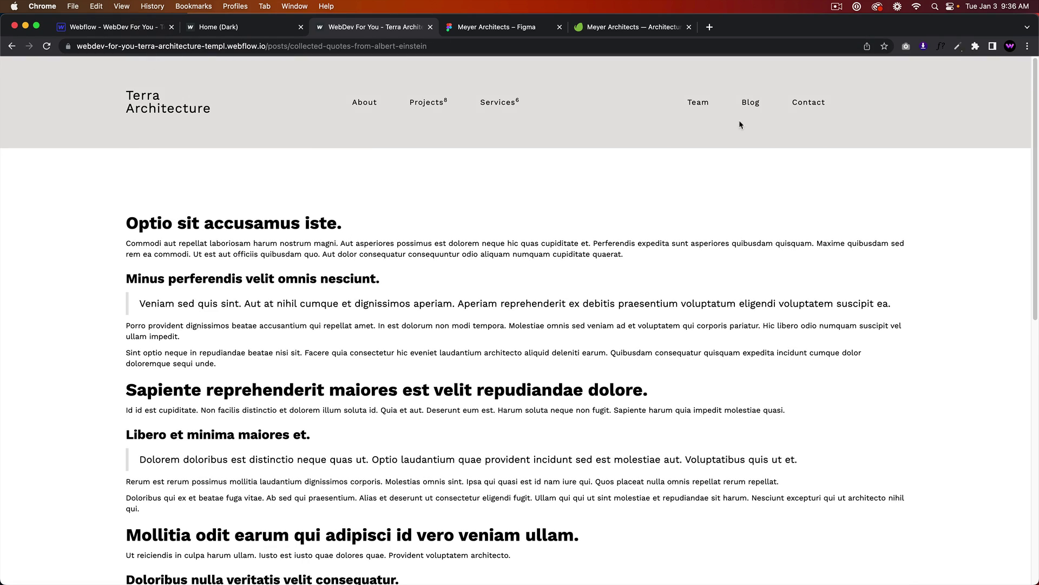
pyautogui.scroll(-2, 536, 428)
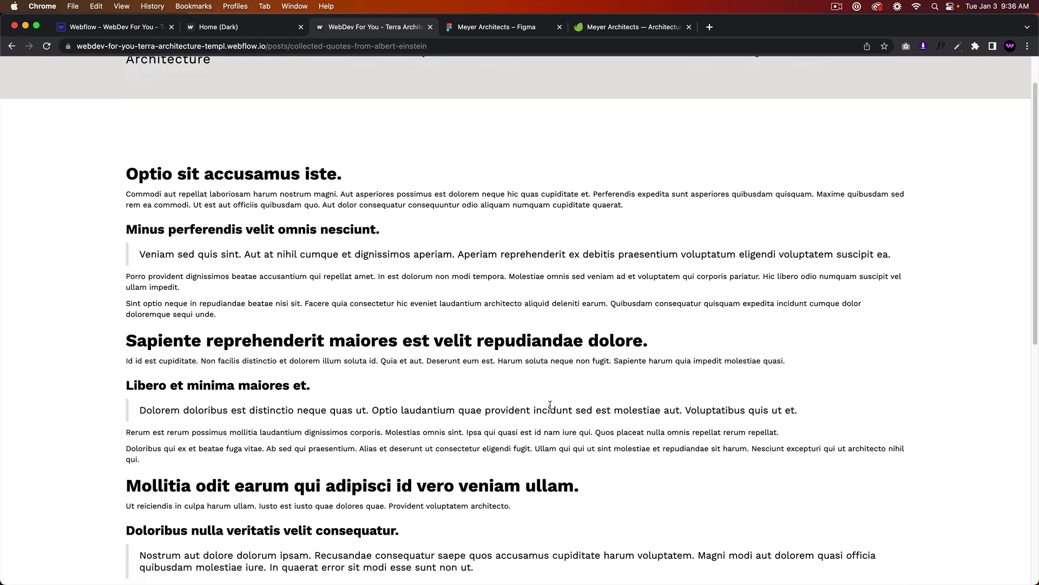
pyautogui.scroll(-8, 540, 399)
pyautogui.scroll(-3, 540, 399)
pyautogui.scroll(-1, 541, 399)
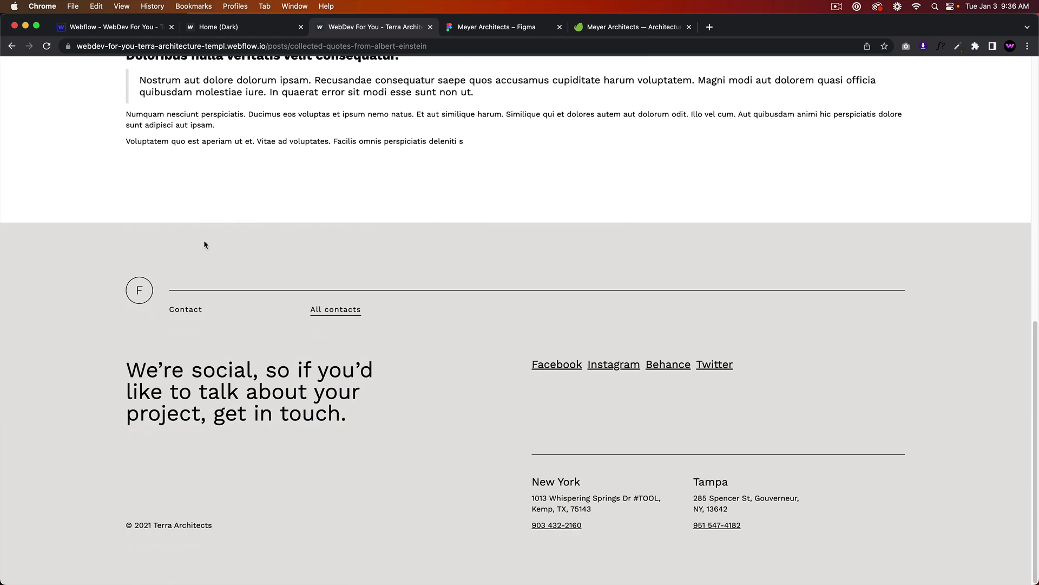
# Go back to the light home page and scroll through its Blog, Contact and Projects sections
pyautogui.click(12, 46)
pyautogui.scroll(-1, 438, 292)
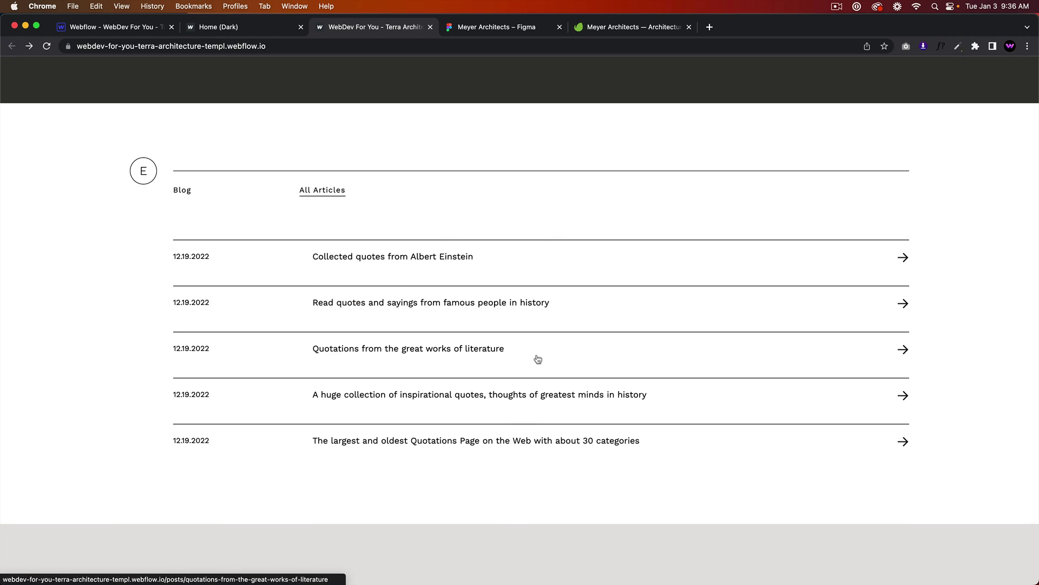
pyautogui.scroll(-1, 541, 384)
pyautogui.scroll(-4, 571, 414)
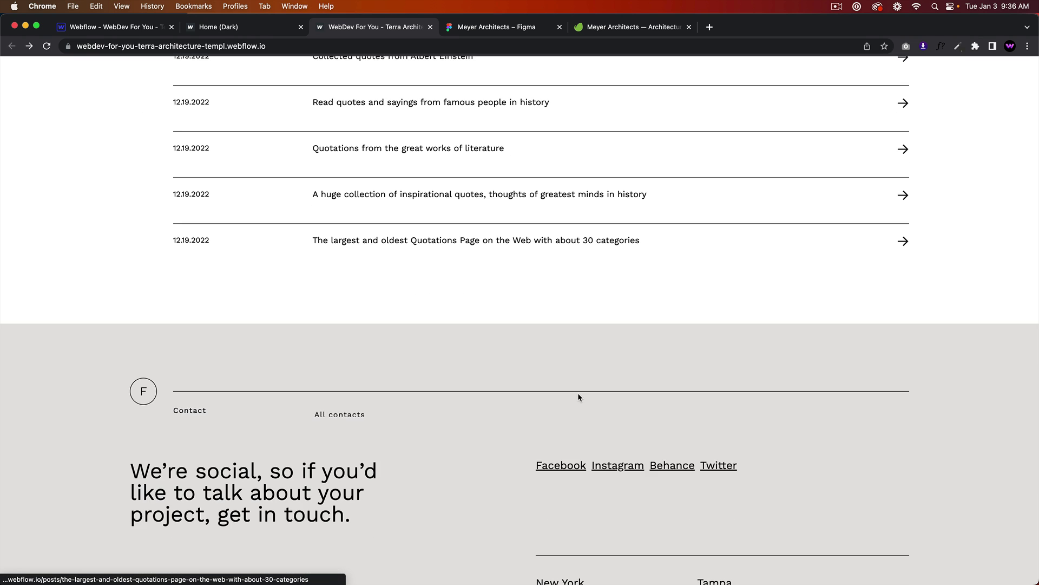
pyautogui.scroll(-5, 578, 394)
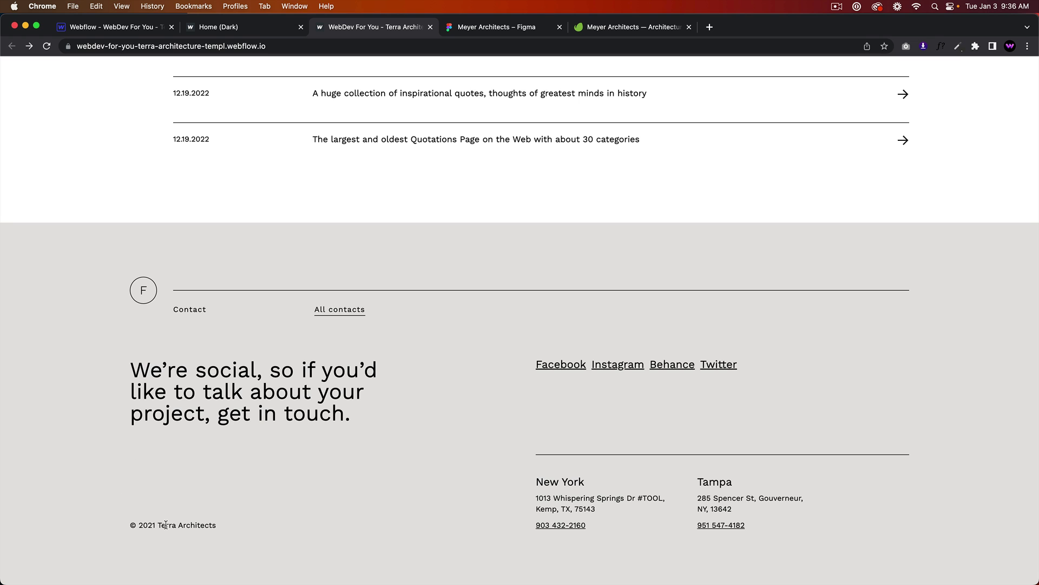
pyautogui.scroll(3, 199, 508)
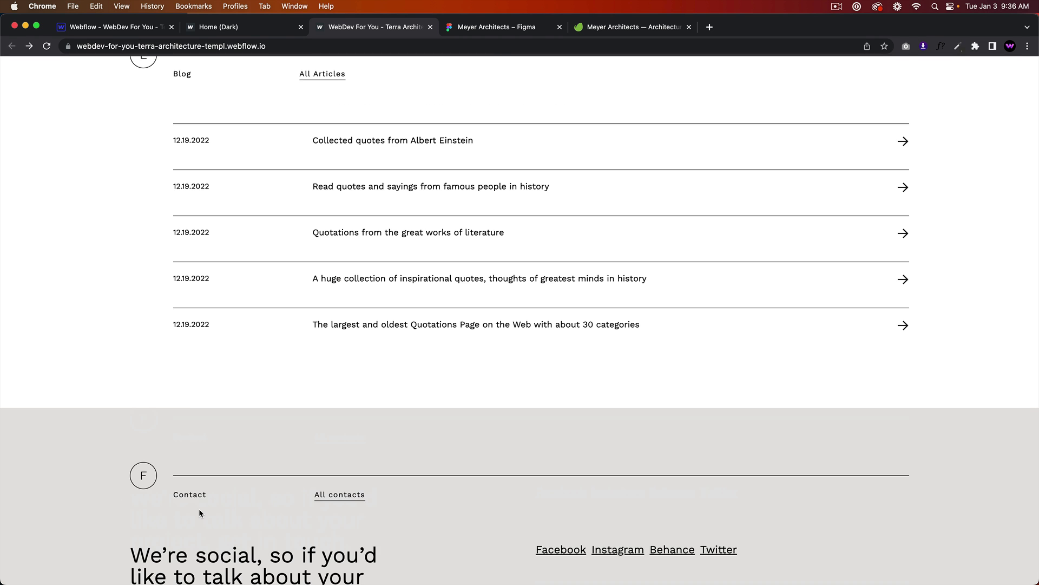
pyautogui.scroll(8, 206, 497)
pyautogui.scroll(-10, 211, 501)
pyautogui.scroll(10, 212, 503)
pyautogui.scroll(10, 212, 503)
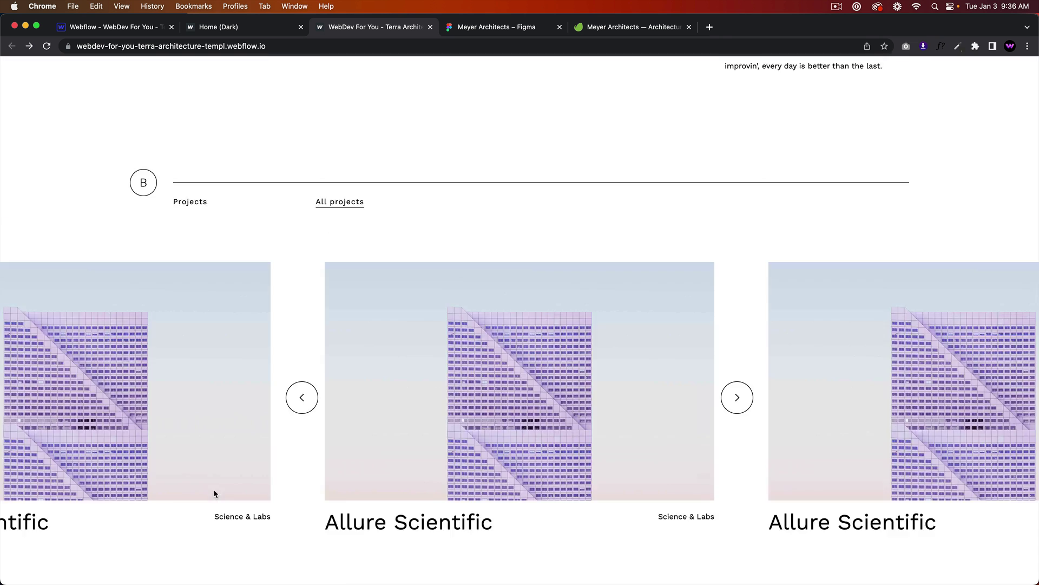
pyautogui.scroll(10, 213, 489)
# Switch to the Home (Dark) page and jump to its Projects section
pyautogui.click(229, 28)
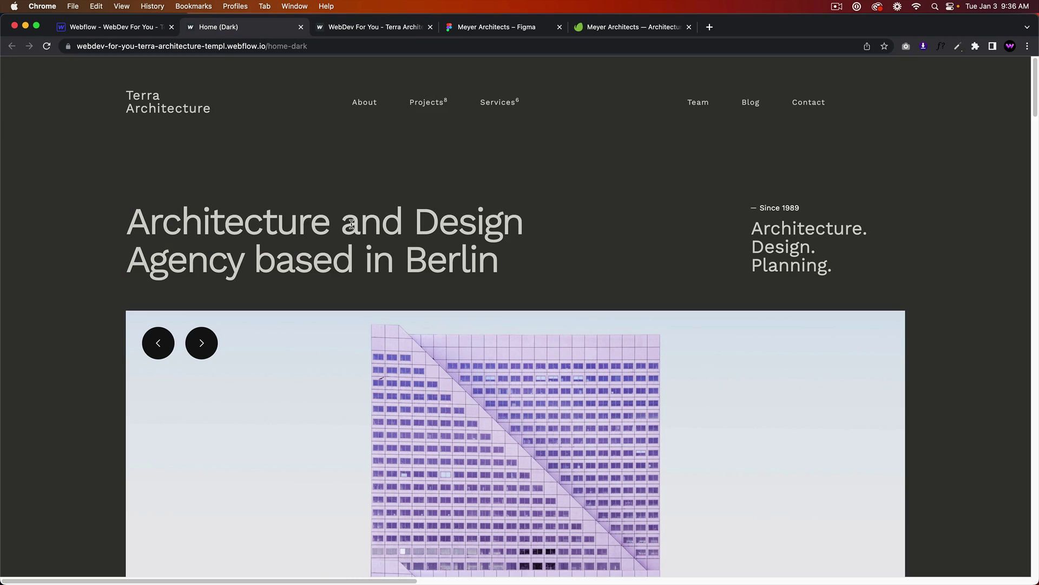
pyautogui.scroll(-2, 352, 225)
pyautogui.scroll(-5, 353, 224)
pyautogui.scroll(-5, 354, 225)
pyautogui.scroll(15, 354, 226)
pyautogui.click(425, 105)
pyautogui.scroll(-5, 425, 105)
pyautogui.scroll(-5, 425, 104)
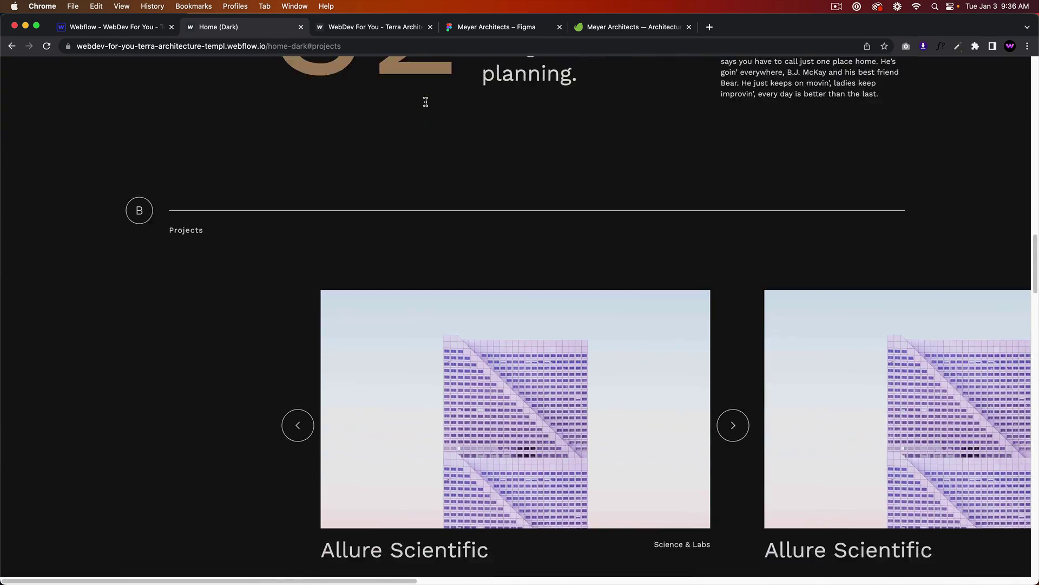
pyautogui.scroll(10, 425, 104)
pyautogui.scroll(10, 425, 104)
# Jump to the dark page's Services section and scroll through it
pyautogui.click(481, 101)
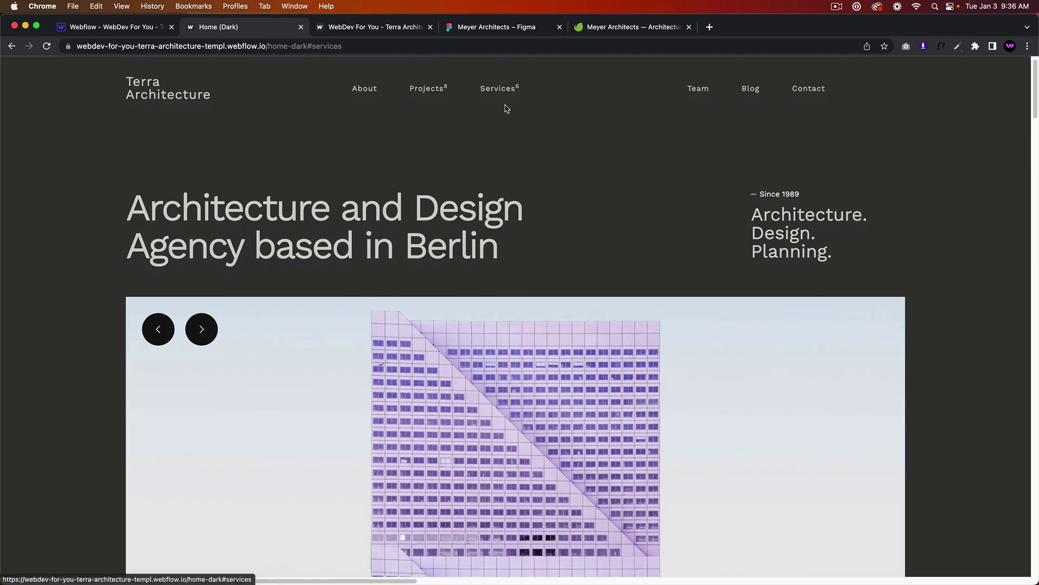
pyautogui.scroll(-7, 535, 212)
pyautogui.scroll(-8, 535, 212)
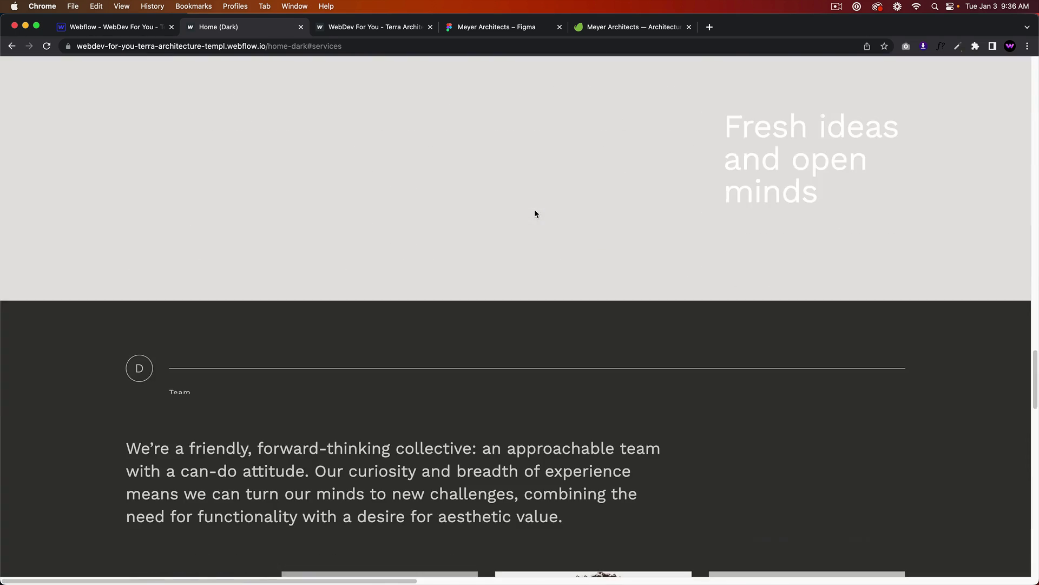
pyautogui.scroll(-7, 535, 212)
pyautogui.scroll(-9, 535, 212)
pyautogui.scroll(-5, 535, 213)
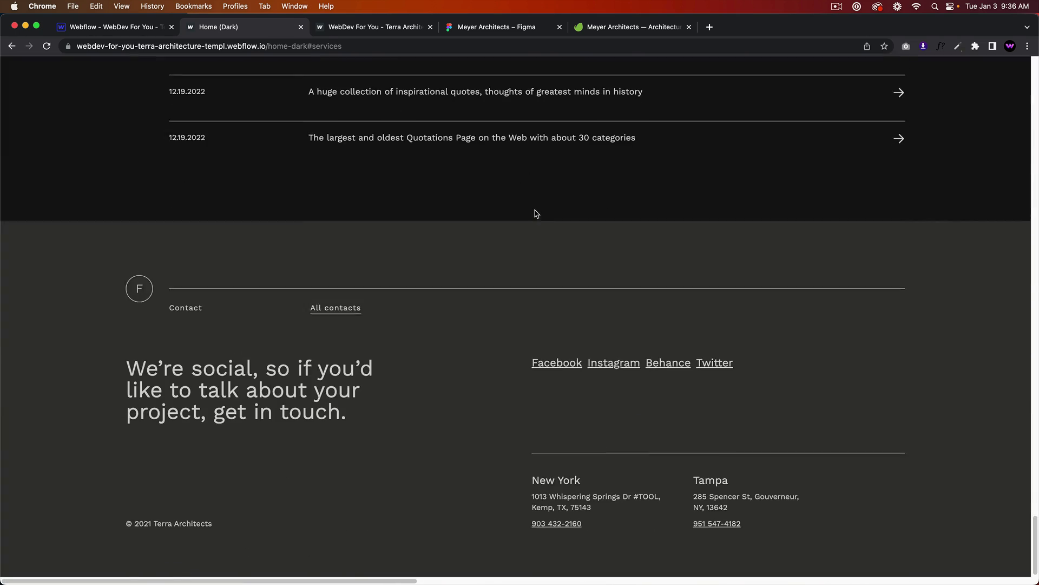
pyautogui.scroll(15, 535, 213)
pyautogui.scroll(8, 535, 210)
pyautogui.scroll(5, 536, 211)
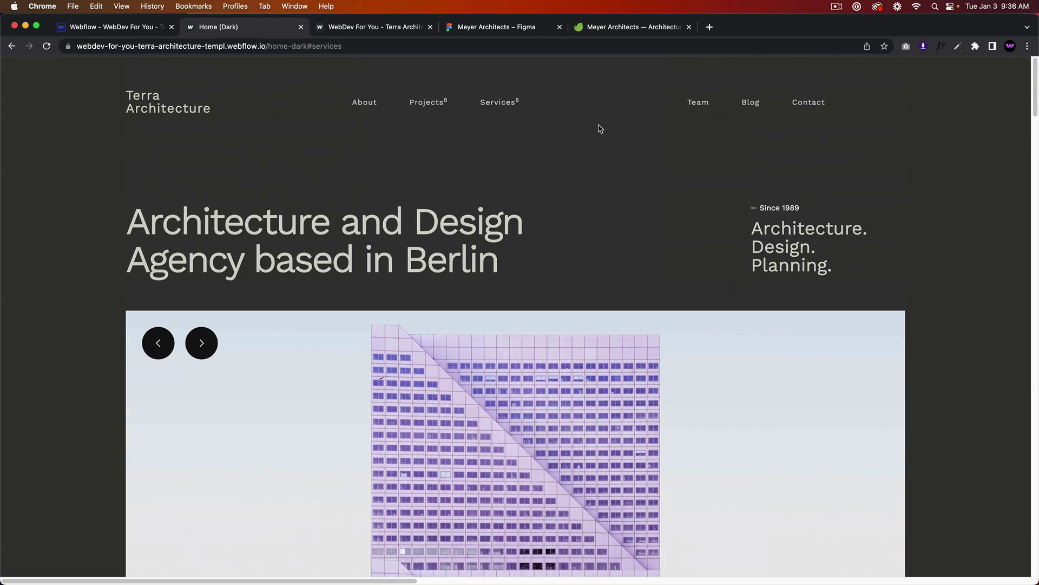
# Jump to the Blog section, then scroll to the contact footer and back up
pyautogui.click(749, 103)
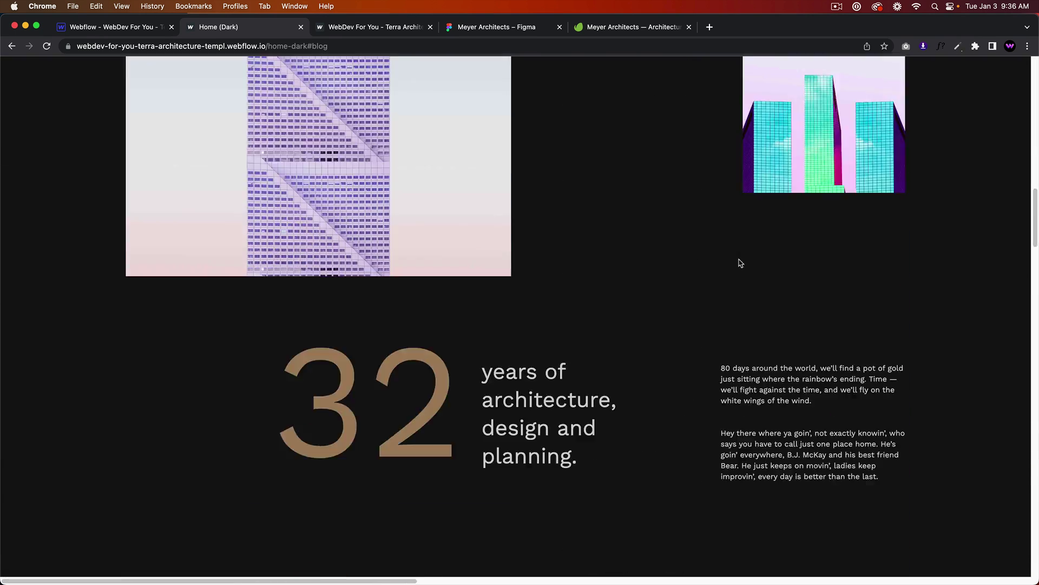
pyautogui.scroll(20, 739, 237)
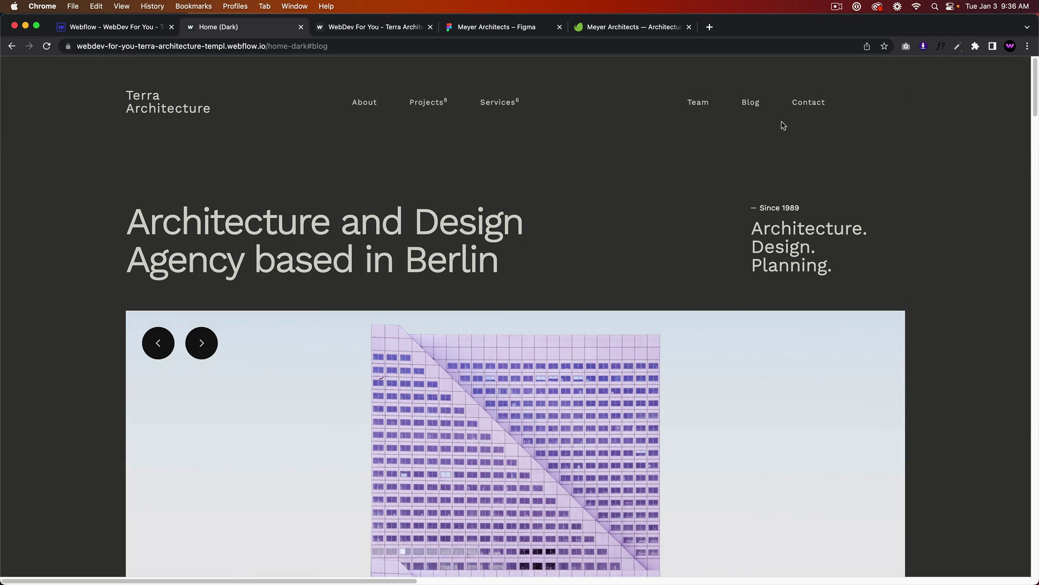
pyautogui.scroll(-5, 675, 274)
pyautogui.scroll(-5, 671, 335)
pyautogui.scroll(-15, 664, 411)
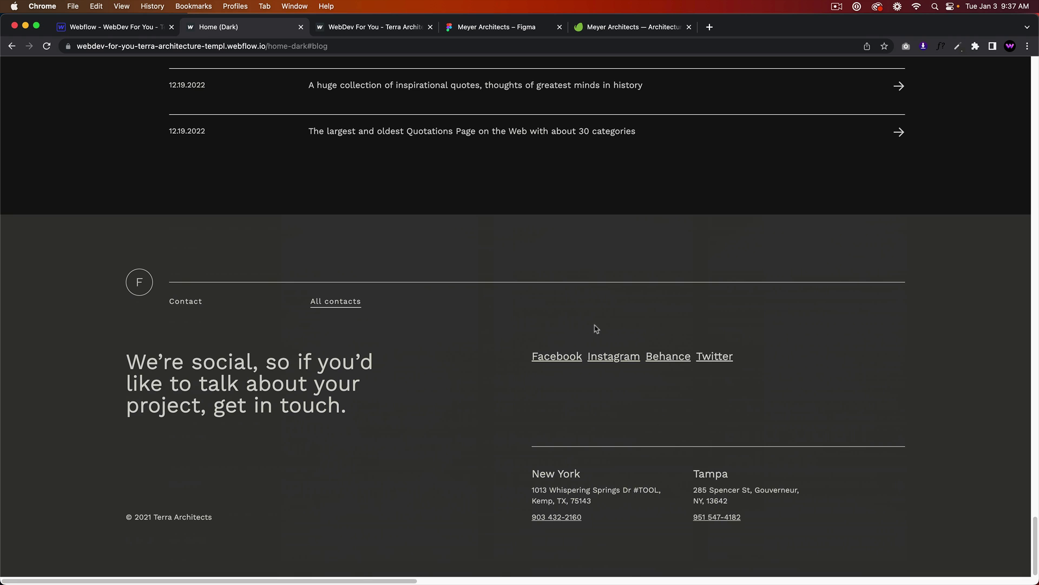
pyautogui.scroll(20, 557, 309)
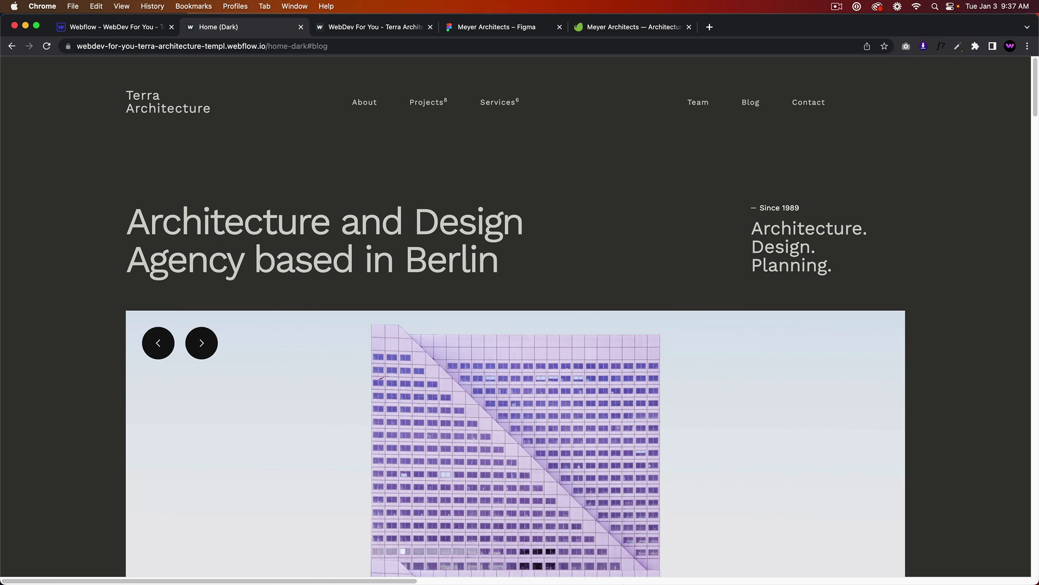
# Bring Sizzy forward, preview on iPad Pro 12.9-inch, and scroll through the upper sections
pyautogui.click(775, 548)
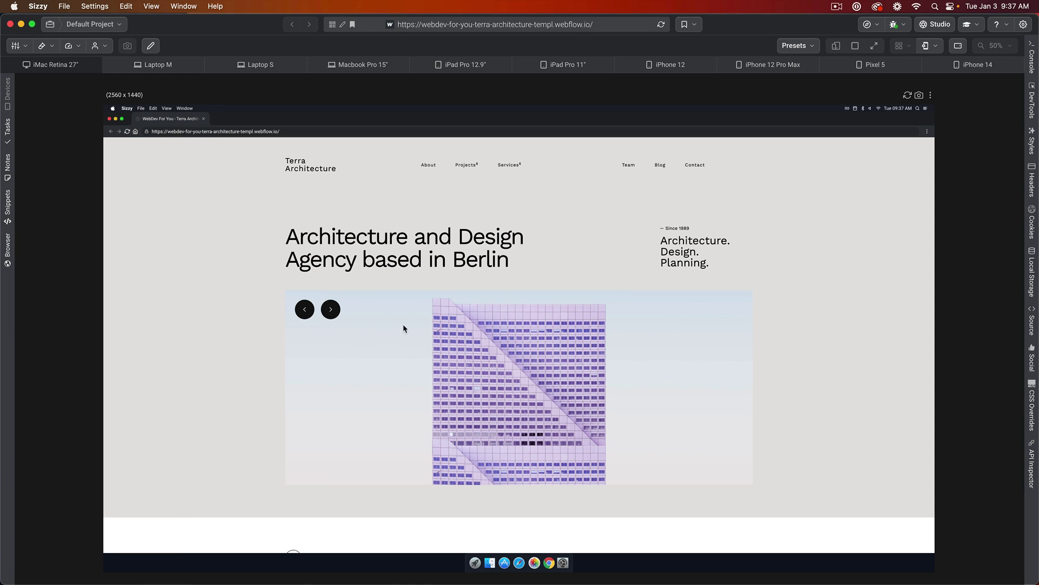
pyautogui.click(464, 65)
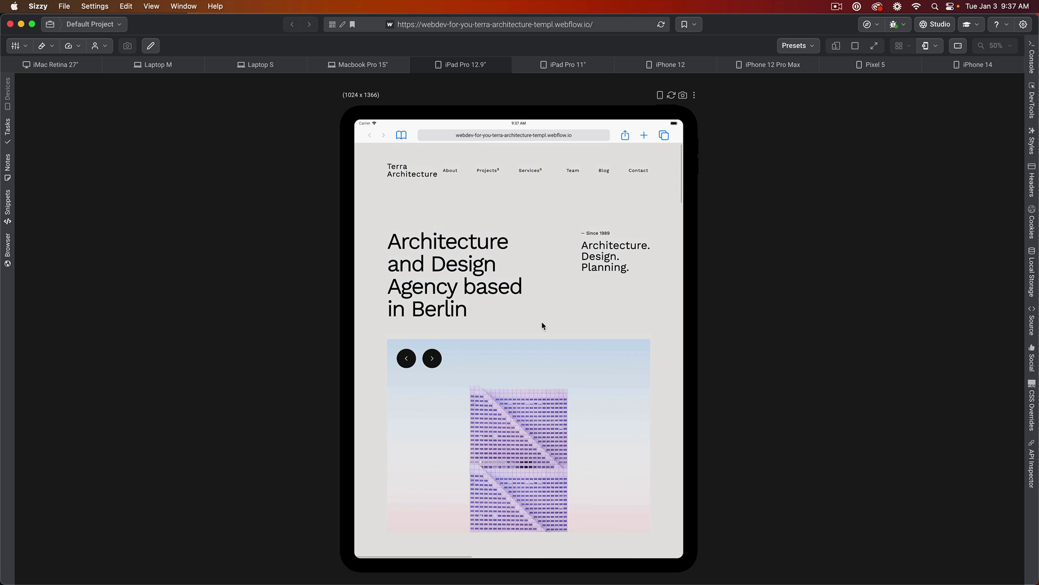
pyautogui.scroll(-5, 512, 305)
pyautogui.scroll(-3, 512, 306)
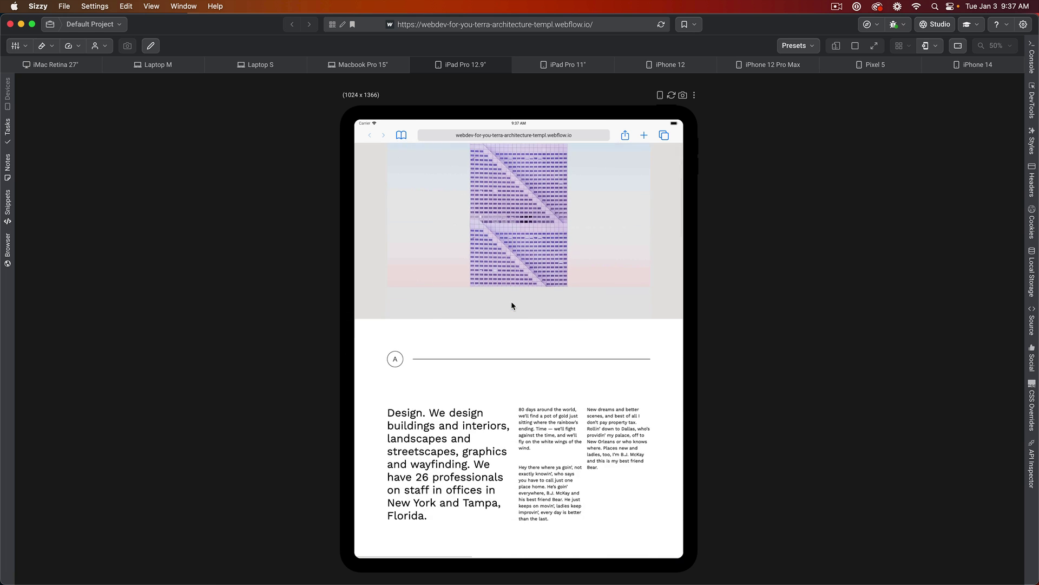
pyautogui.scroll(-5, 512, 305)
pyautogui.scroll(-2, 513, 305)
pyautogui.scroll(-2, 513, 305)
pyautogui.scroll(-3, 512, 305)
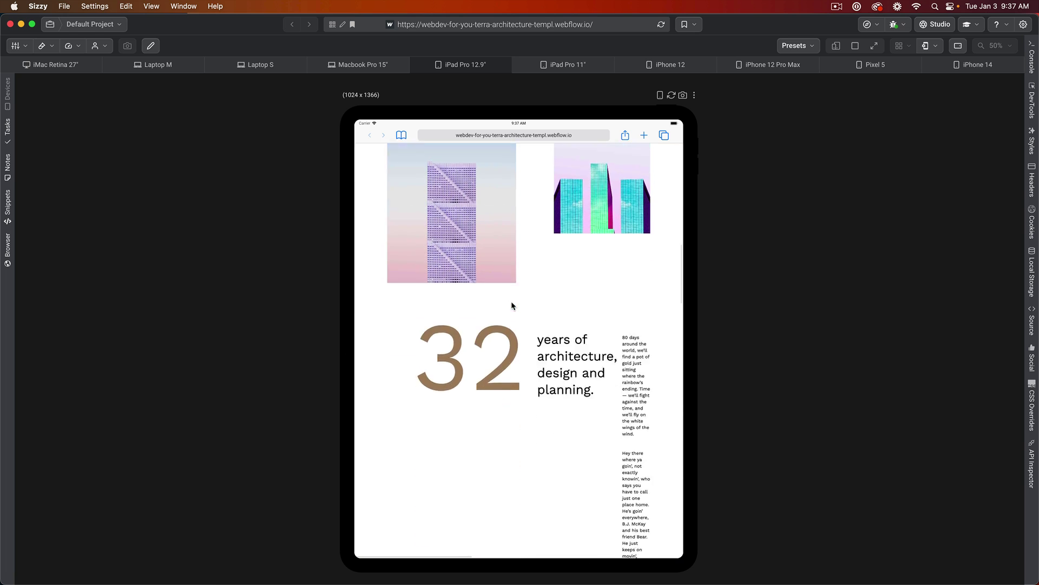
pyautogui.scroll(-2, 512, 305)
pyautogui.scroll(-3, 512, 306)
pyautogui.scroll(-3, 512, 305)
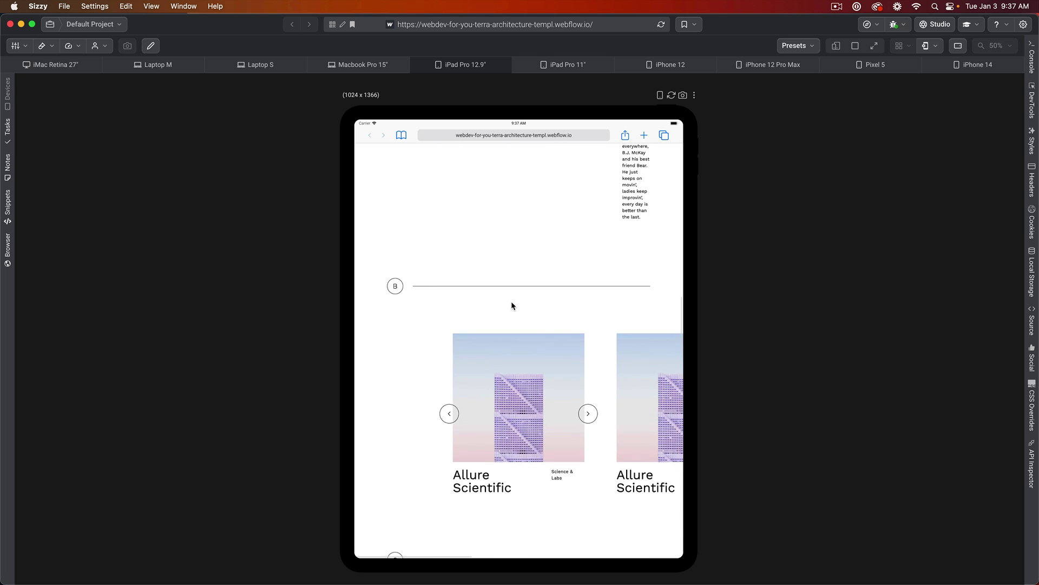
# Scroll the remaining sections down to the footer, then back toward the top
pyautogui.scroll(5, 511, 305)
pyautogui.scroll(-4, 622, 374)
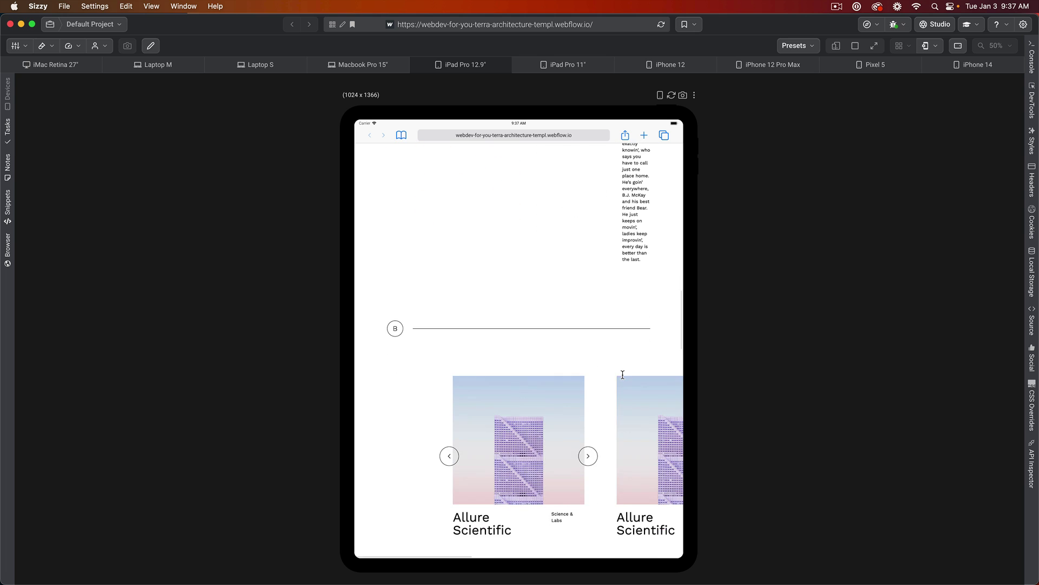
pyautogui.scroll(3, 622, 374)
pyautogui.scroll(-6, 623, 368)
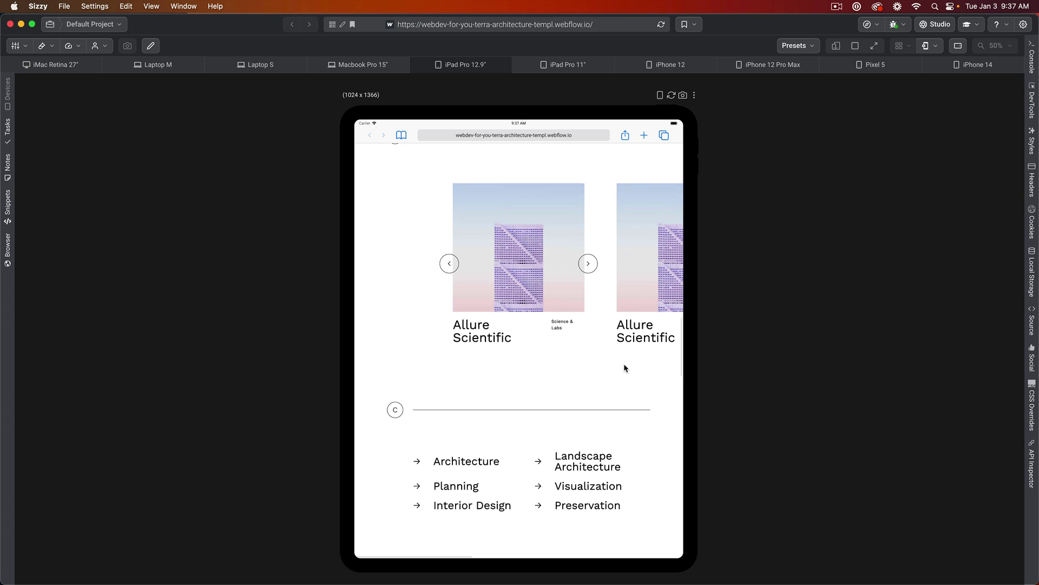
pyautogui.scroll(-5, 624, 362)
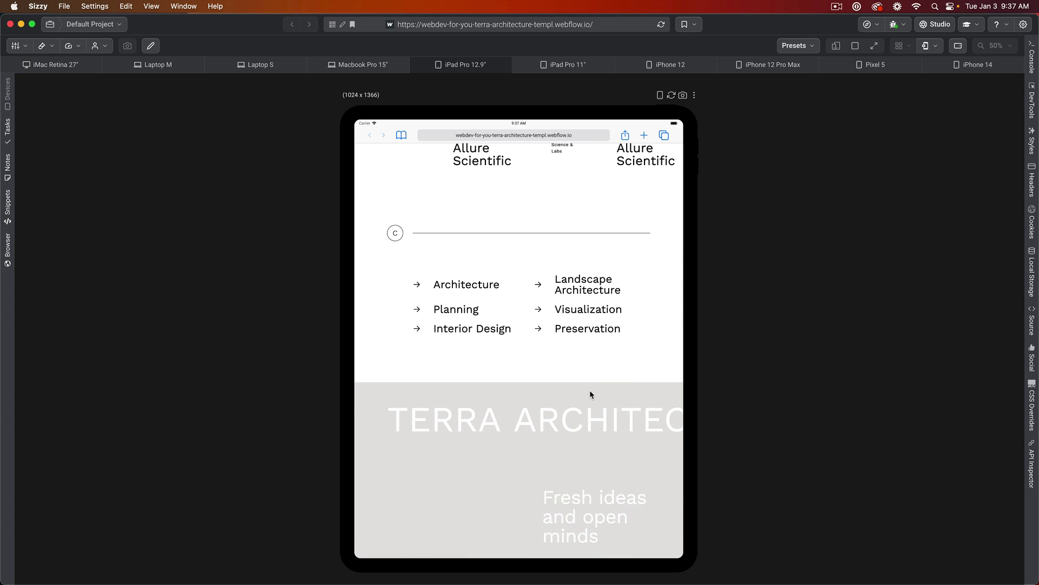
pyautogui.scroll(-3, 590, 393)
pyautogui.scroll(-5, 590, 393)
pyautogui.scroll(-5, 590, 393)
pyautogui.scroll(-3, 590, 394)
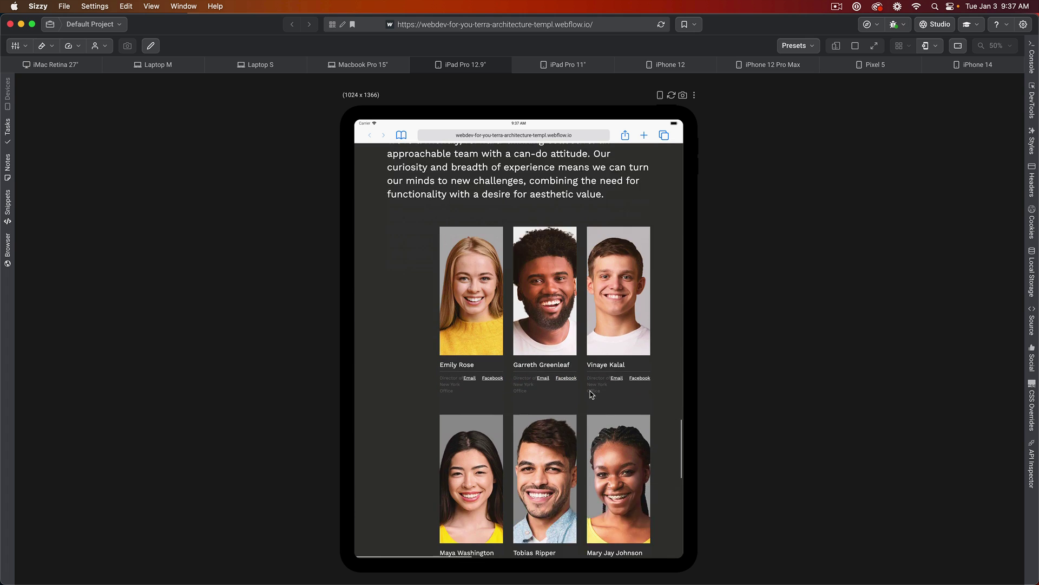
pyautogui.scroll(-2, 591, 393)
pyautogui.scroll(-3, 591, 394)
pyautogui.scroll(-3, 591, 394)
pyautogui.scroll(-6, 591, 393)
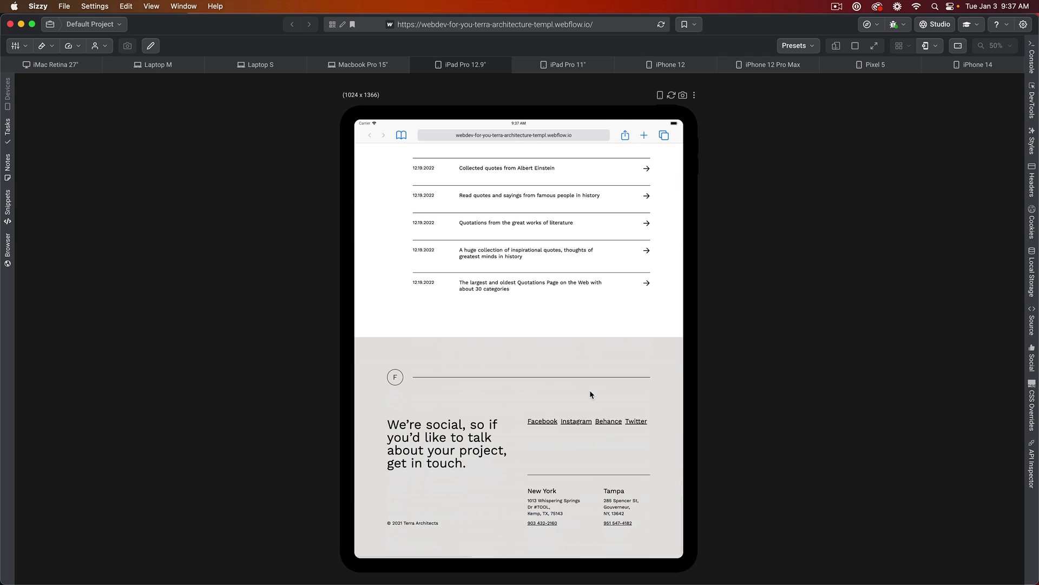
pyautogui.scroll(10, 590, 392)
pyautogui.scroll(10, 590, 387)
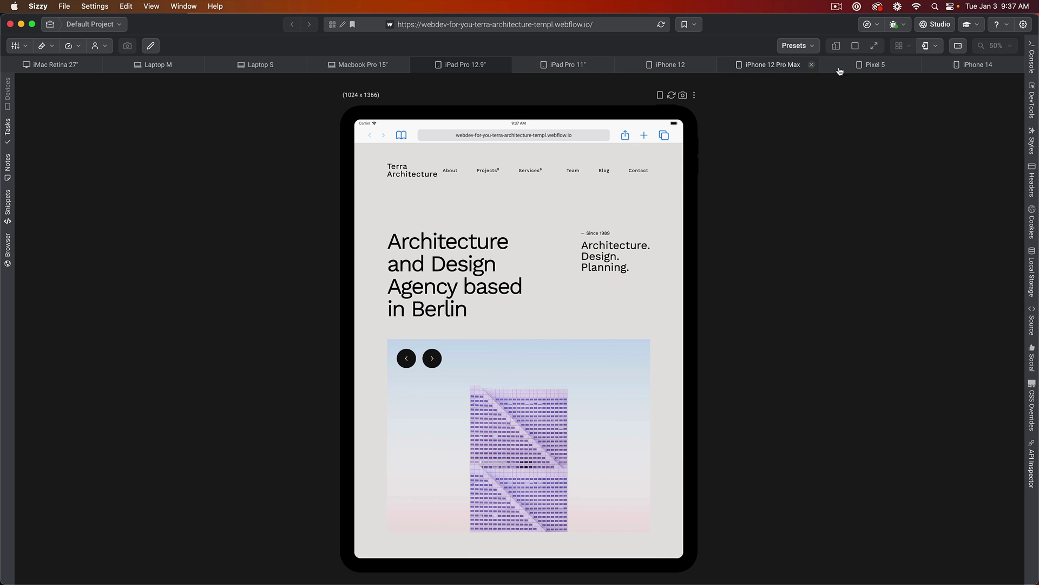
# Preview on iPhone 14 and scroll the single-column mobile page from the menu to the contact footer
pyautogui.click(985, 66)
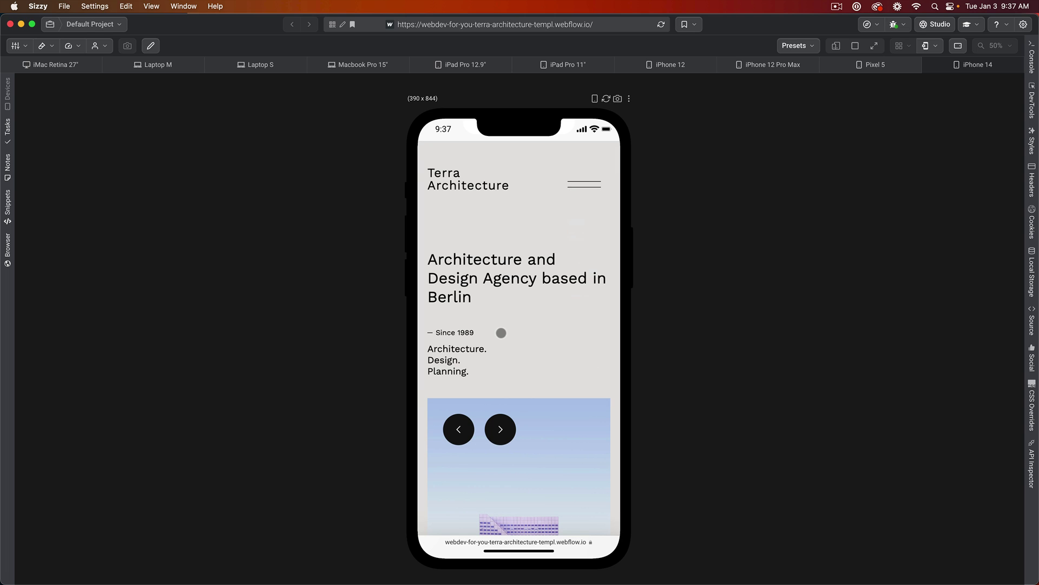
pyautogui.scroll(-5, 501, 333)
pyautogui.scroll(-5, 500, 335)
pyautogui.scroll(-5, 500, 336)
pyautogui.scroll(-5, 500, 337)
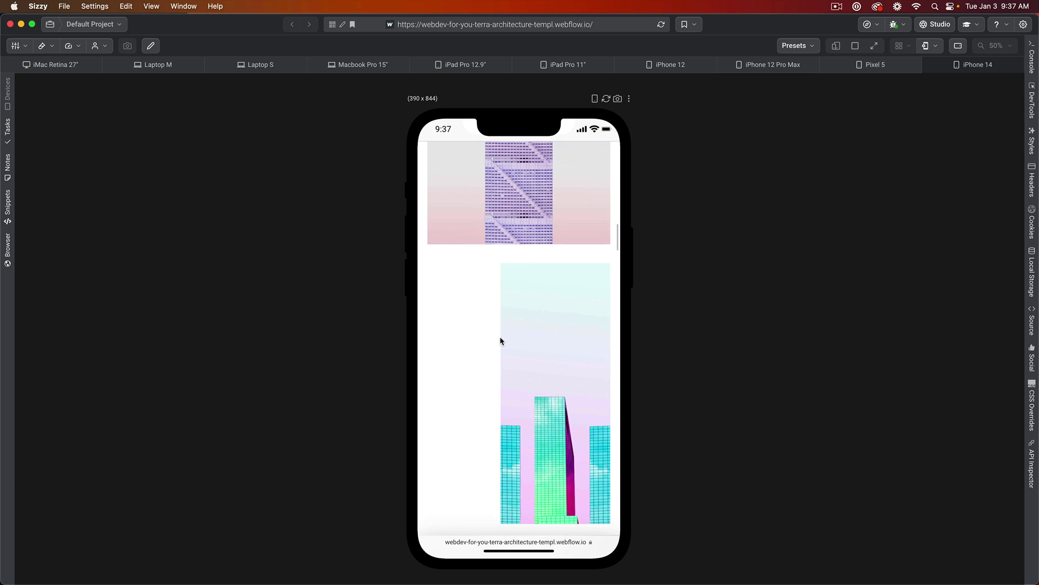
pyautogui.scroll(-5, 500, 340)
pyautogui.scroll(-5, 500, 340)
pyautogui.scroll(-5, 500, 340)
pyautogui.scroll(-5, 500, 338)
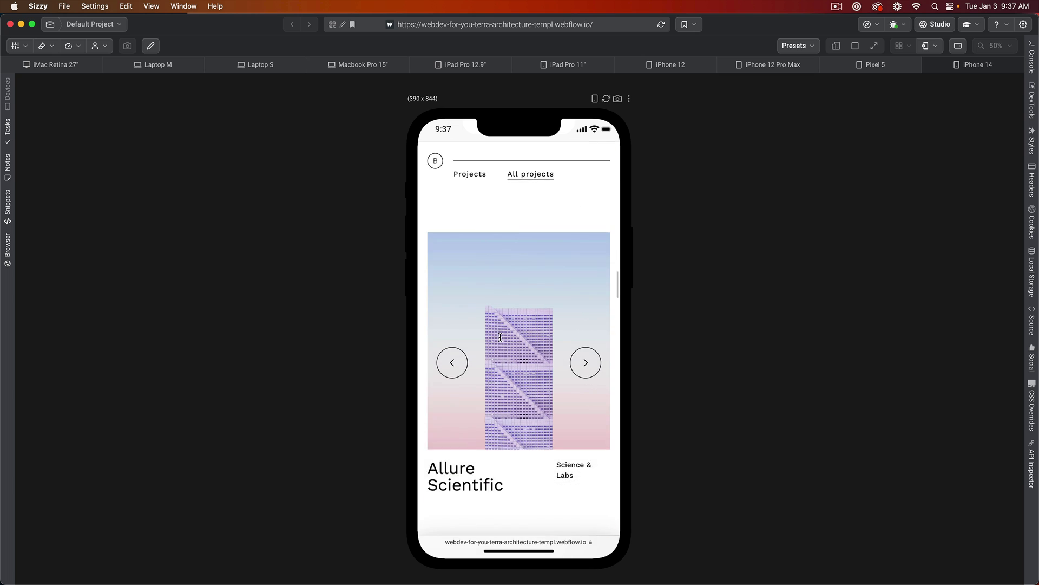
pyautogui.scroll(-5, 501, 337)
pyautogui.scroll(-5, 499, 336)
pyautogui.scroll(-5, 500, 336)
pyautogui.scroll(-5, 499, 337)
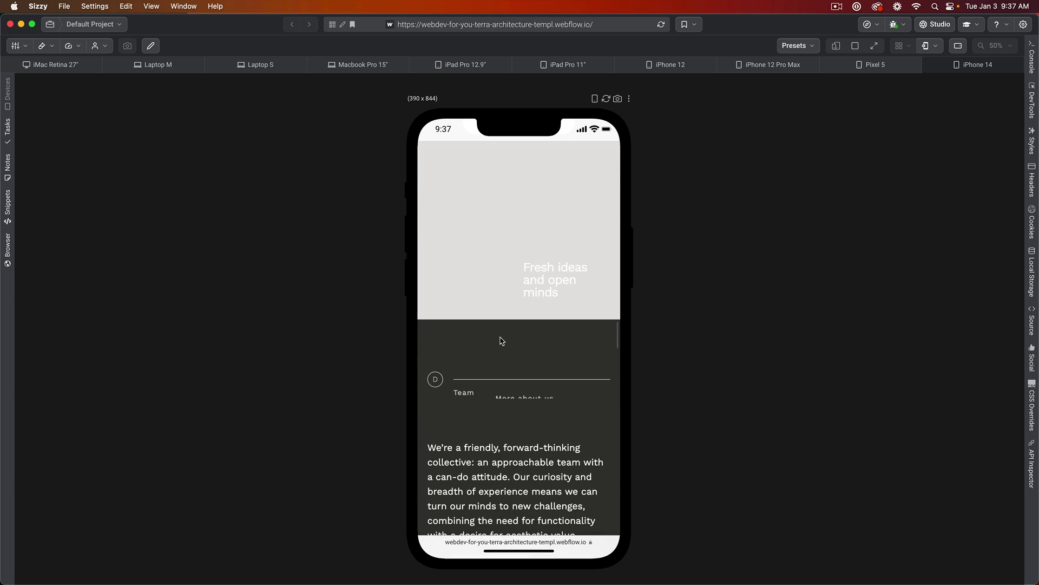
pyautogui.scroll(-5, 500, 340)
pyautogui.scroll(-5, 501, 341)
pyautogui.scroll(-5, 500, 341)
pyautogui.scroll(-5, 500, 341)
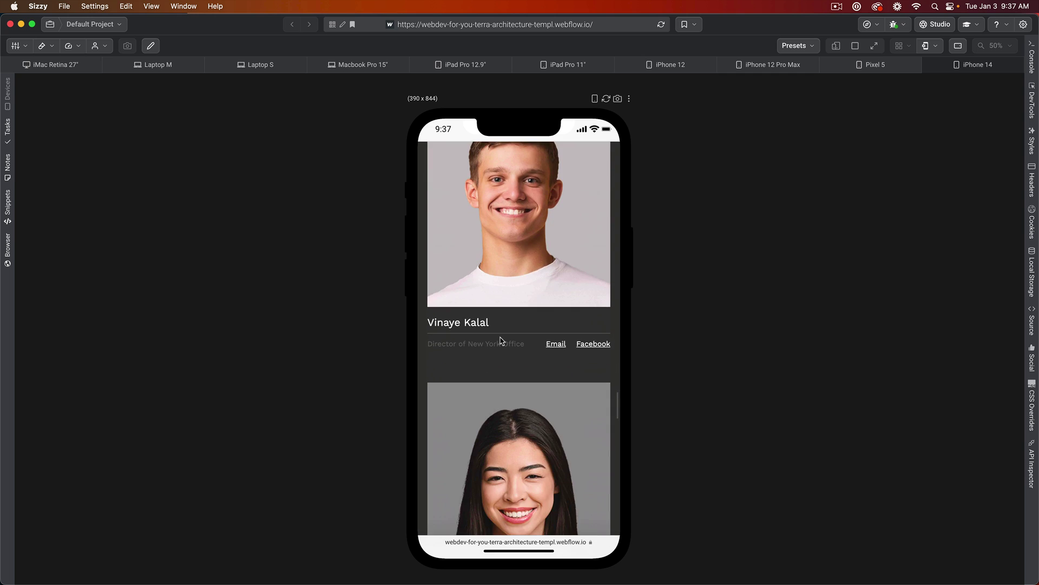
pyautogui.scroll(-5, 501, 341)
pyautogui.scroll(-5, 500, 340)
pyautogui.scroll(-5, 501, 340)
pyautogui.scroll(-5, 500, 340)
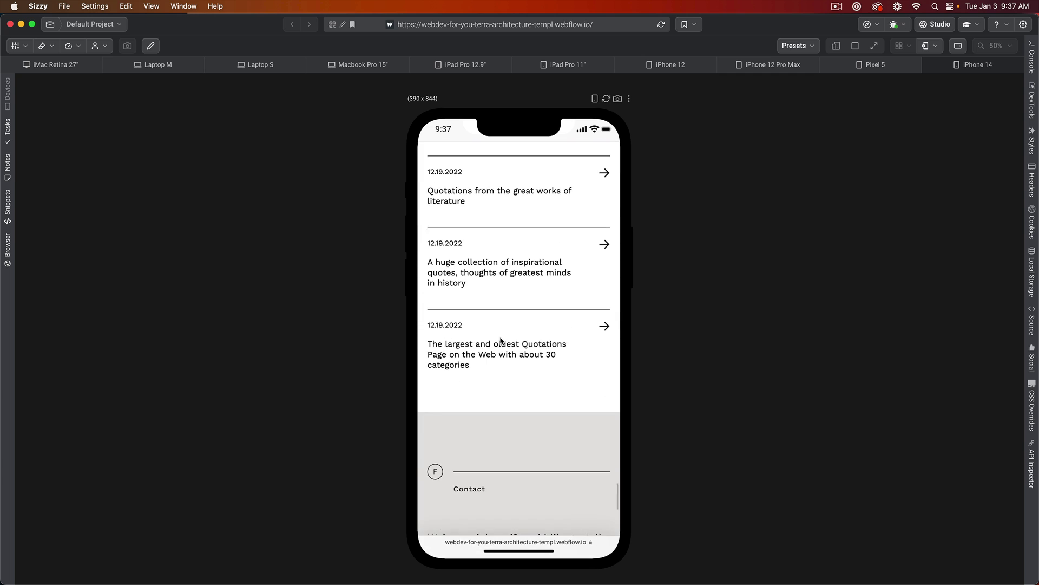
pyautogui.scroll(-5, 501, 341)
pyautogui.scroll(-3, 499, 336)
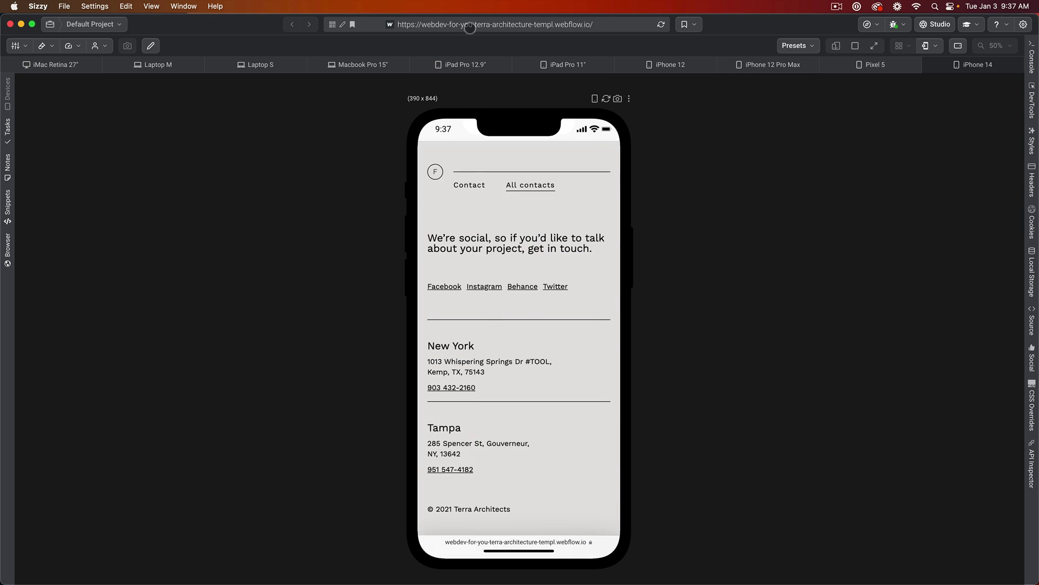
# Switch back to the iPad Pro 12.9-inch tab and scroll down to the contact footer
pyautogui.click(464, 64)
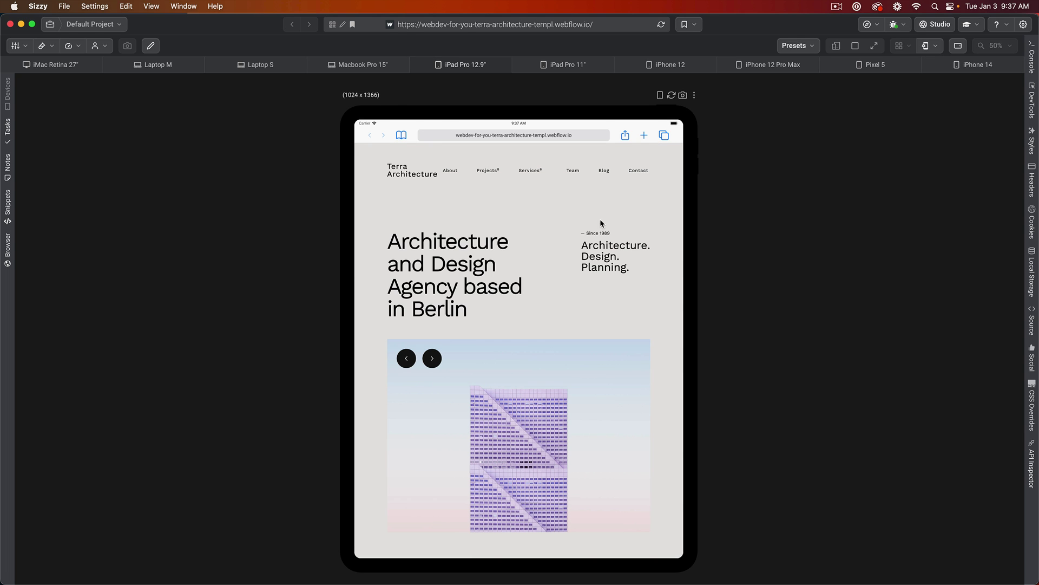
pyautogui.scroll(-5, 535, 294)
pyautogui.scroll(-2, 541, 325)
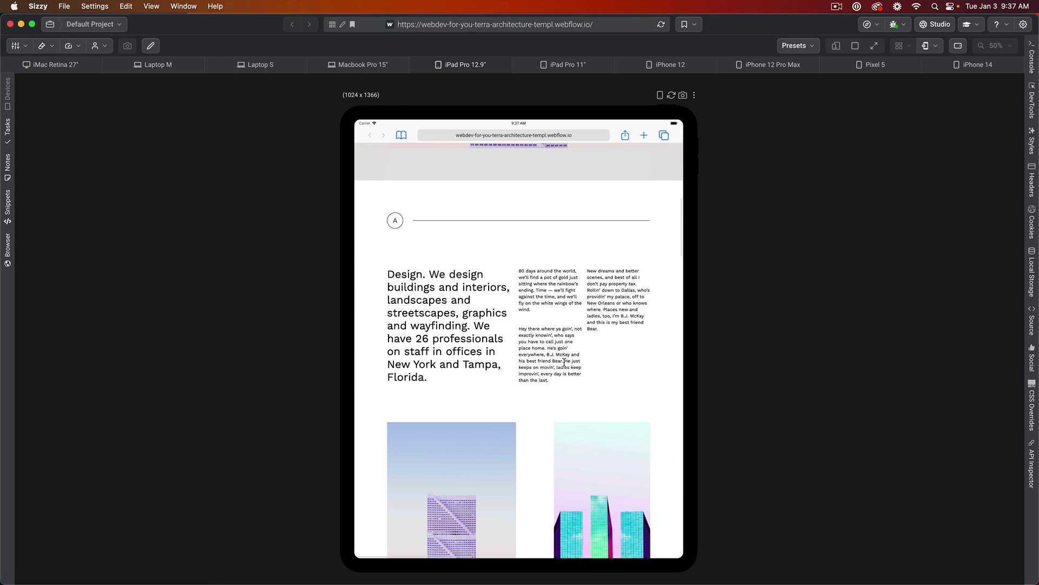
pyautogui.scroll(-5, 600, 403)
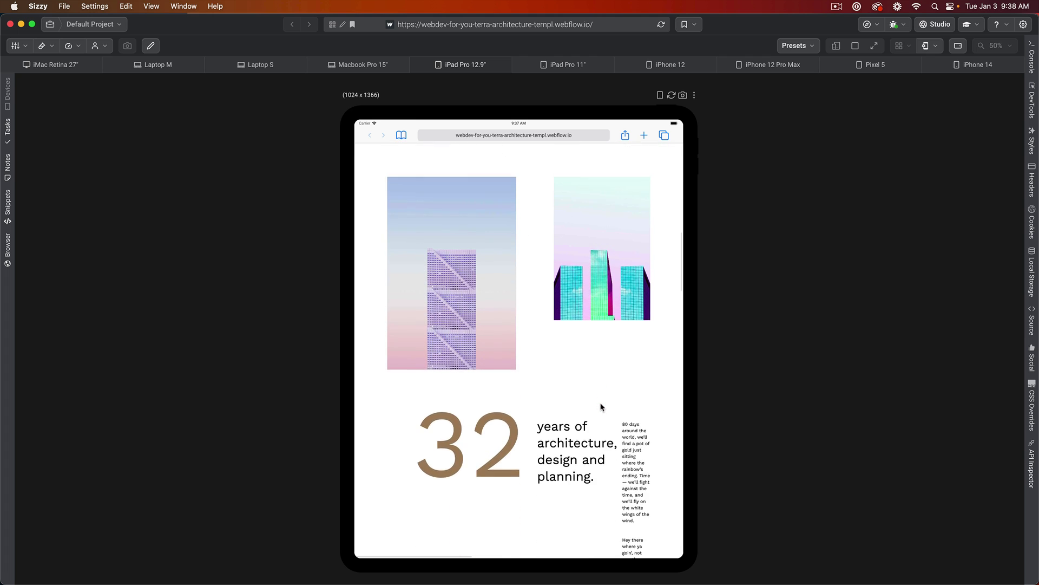
pyautogui.scroll(-5, 617, 393)
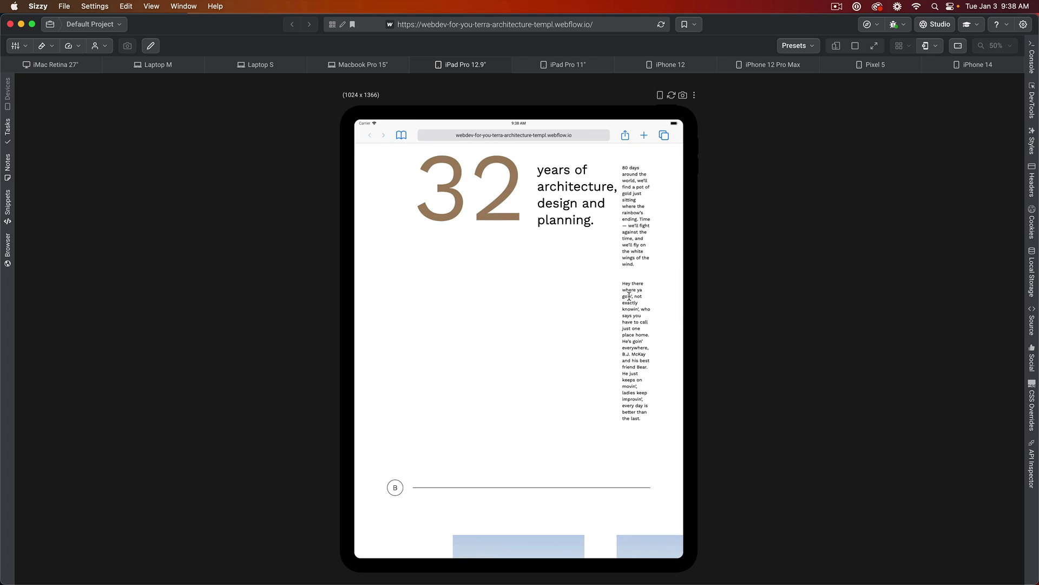
pyautogui.scroll(-2, 543, 341)
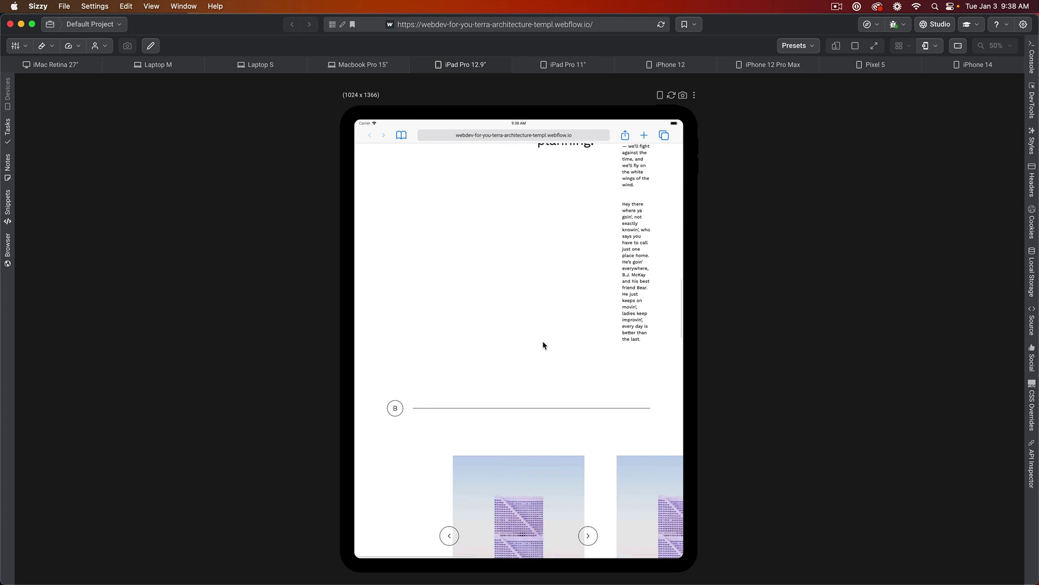
pyautogui.scroll(-3, 543, 343)
pyautogui.scroll(-10, 543, 344)
pyautogui.scroll(-5, 544, 348)
pyautogui.scroll(-5, 544, 348)
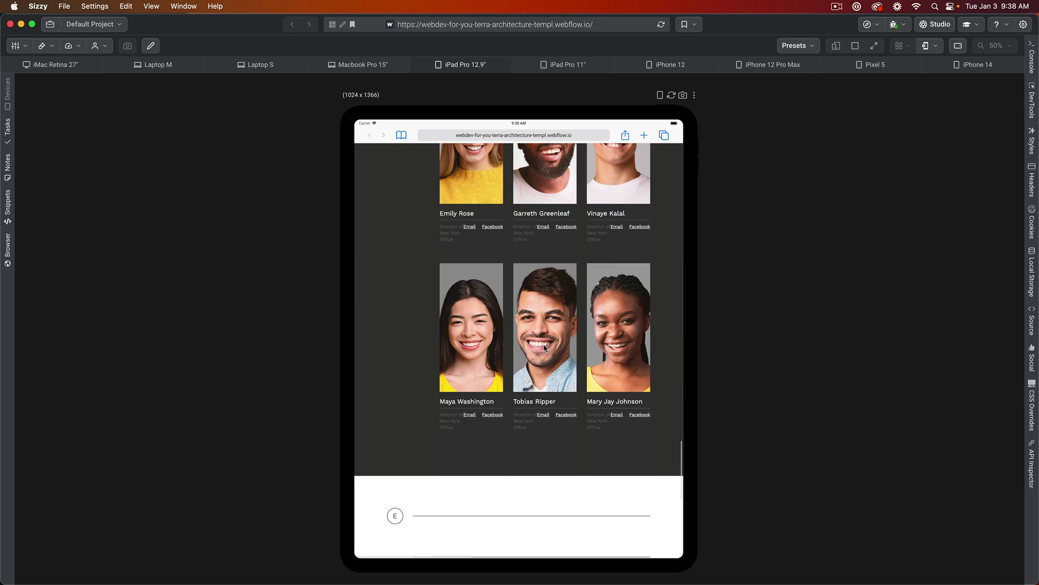
pyautogui.scroll(10, 563, 329)
pyautogui.scroll(-5, 625, 481)
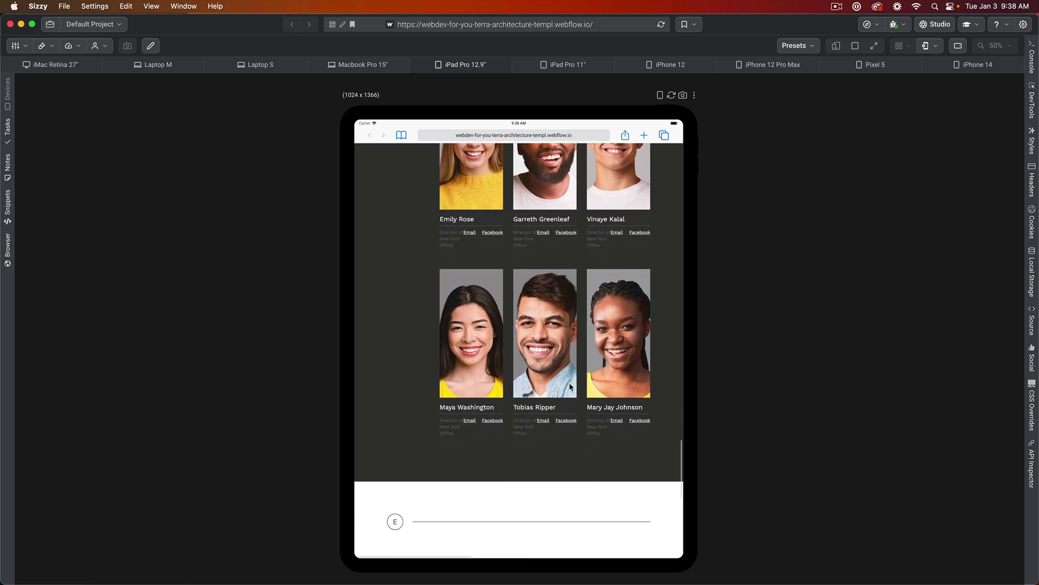
pyautogui.scroll(-5, 570, 387)
pyautogui.scroll(-3, 570, 387)
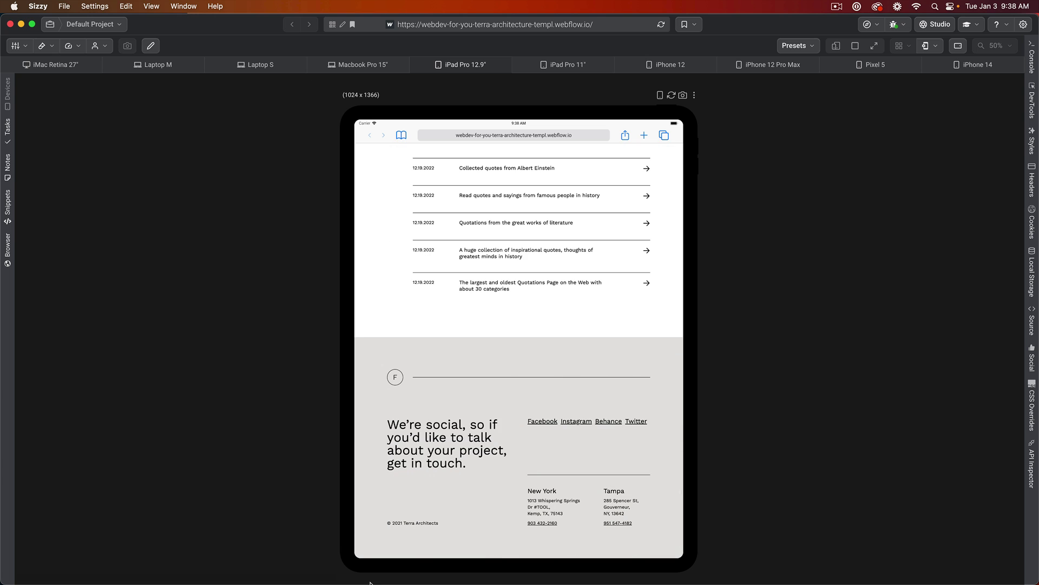
pyautogui.click(342, 543)
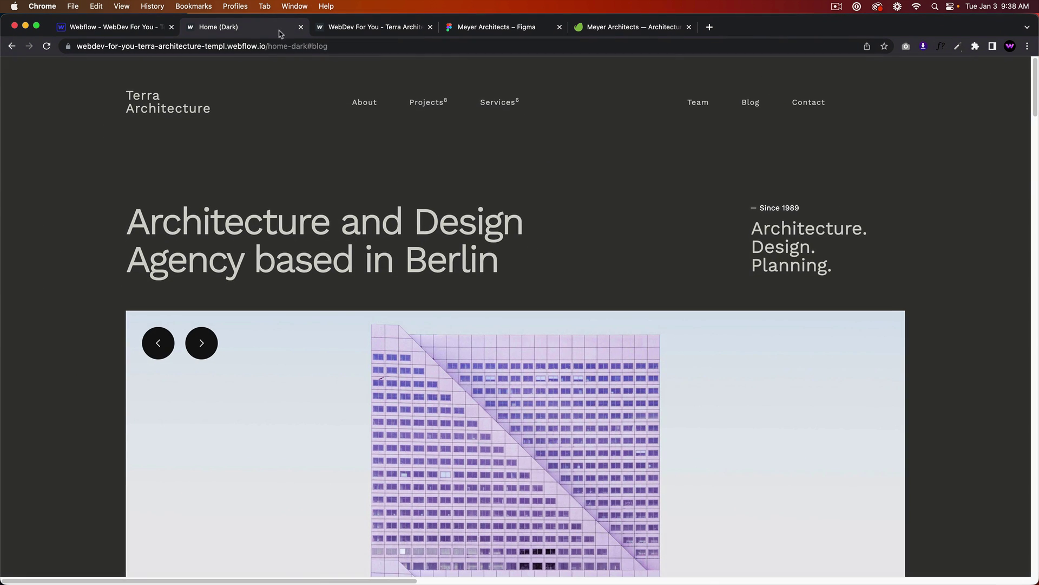
pyautogui.click(137, 25)
pyautogui.click(9, 150)
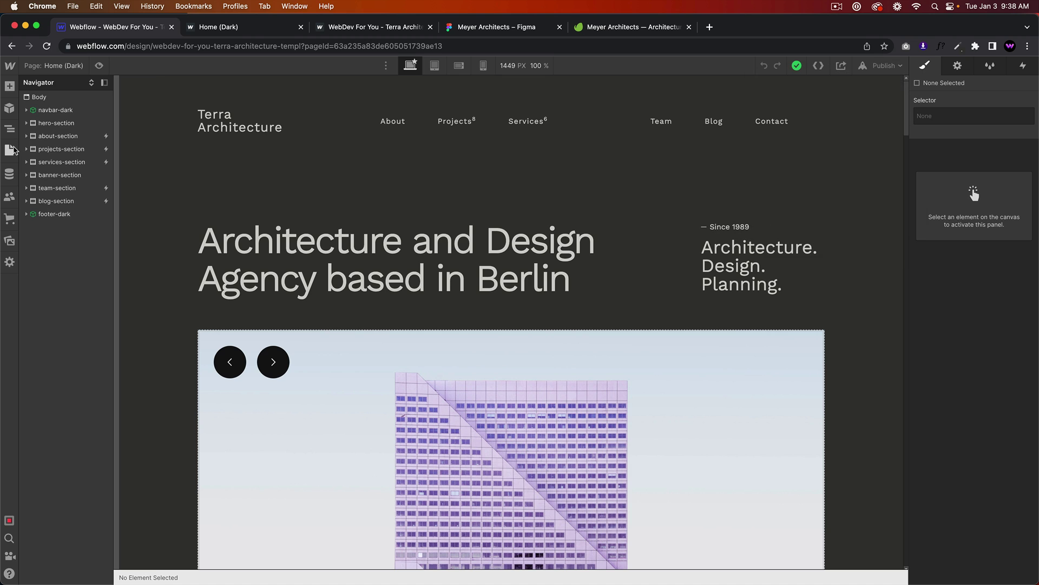
pyautogui.click(54, 152)
pyautogui.click(438, 65)
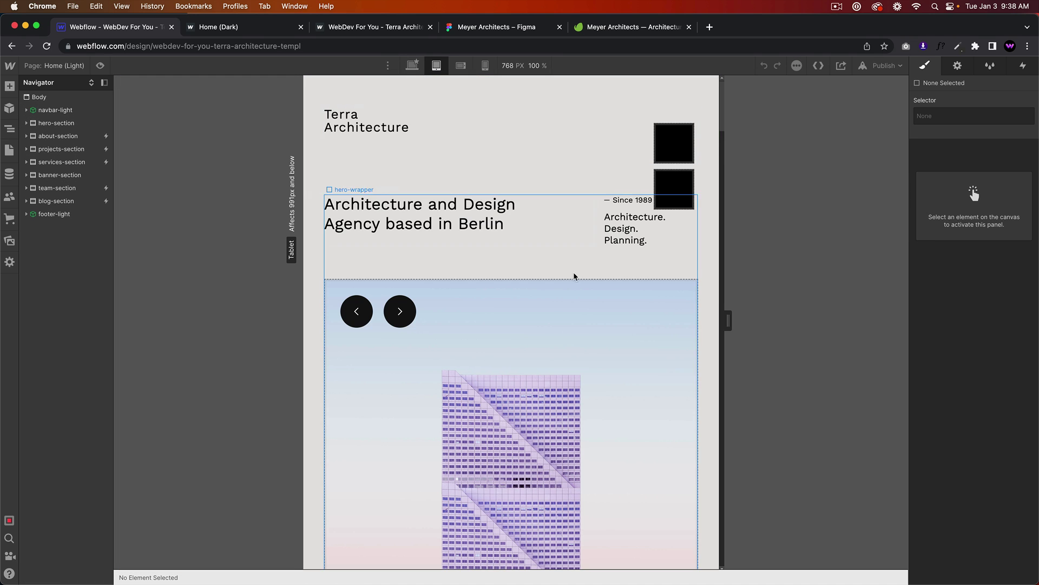
pyautogui.scroll(-10, 582, 285)
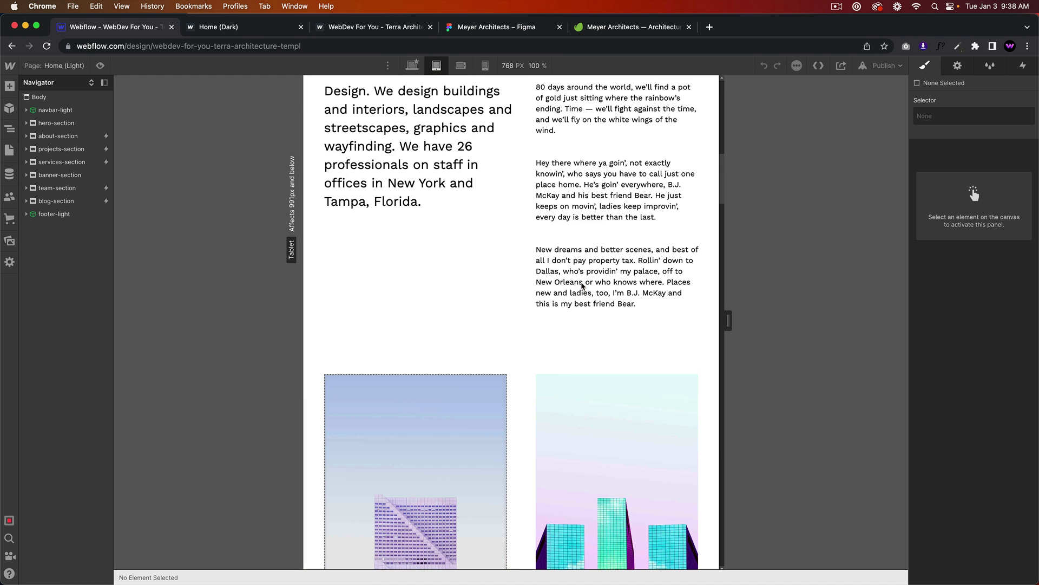
pyautogui.scroll(-4, 581, 285)
pyautogui.scroll(15, 585, 283)
pyautogui.click(412, 66)
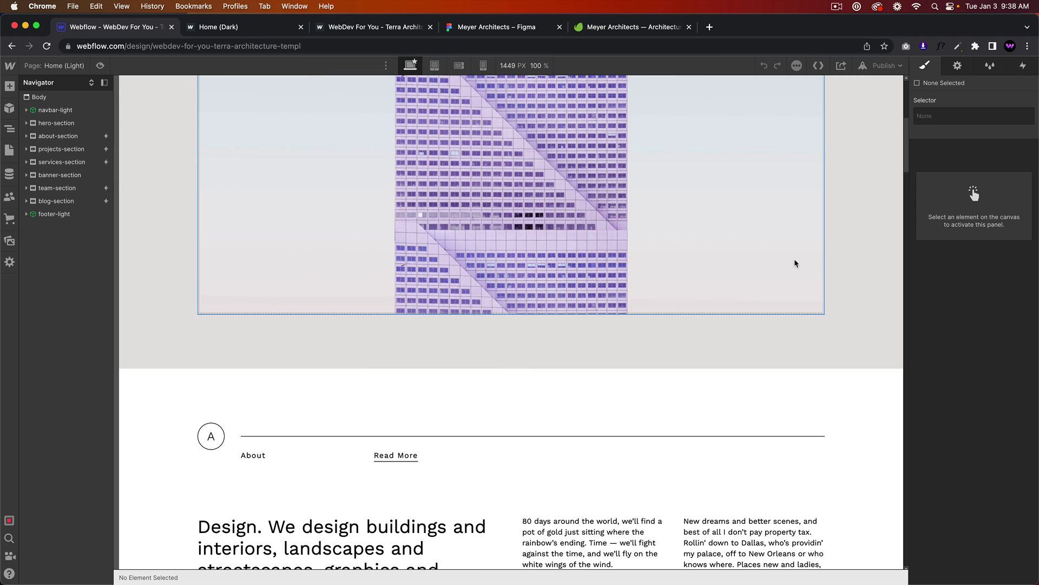
pyautogui.moveTo(908, 264); pyautogui.dragTo(693, 267)
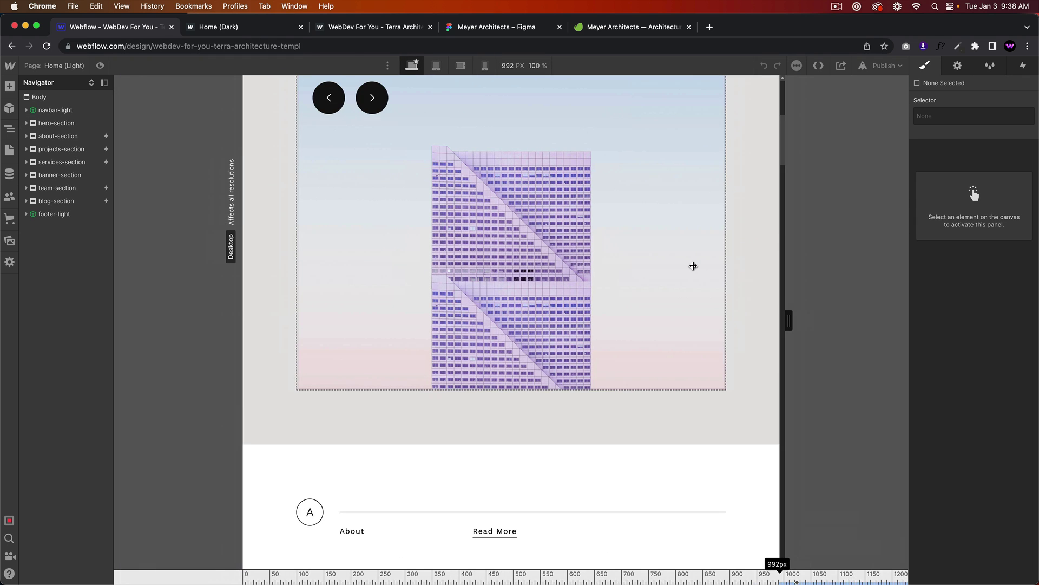
pyautogui.scroll(5, 693, 267)
pyautogui.scroll(5, 693, 267)
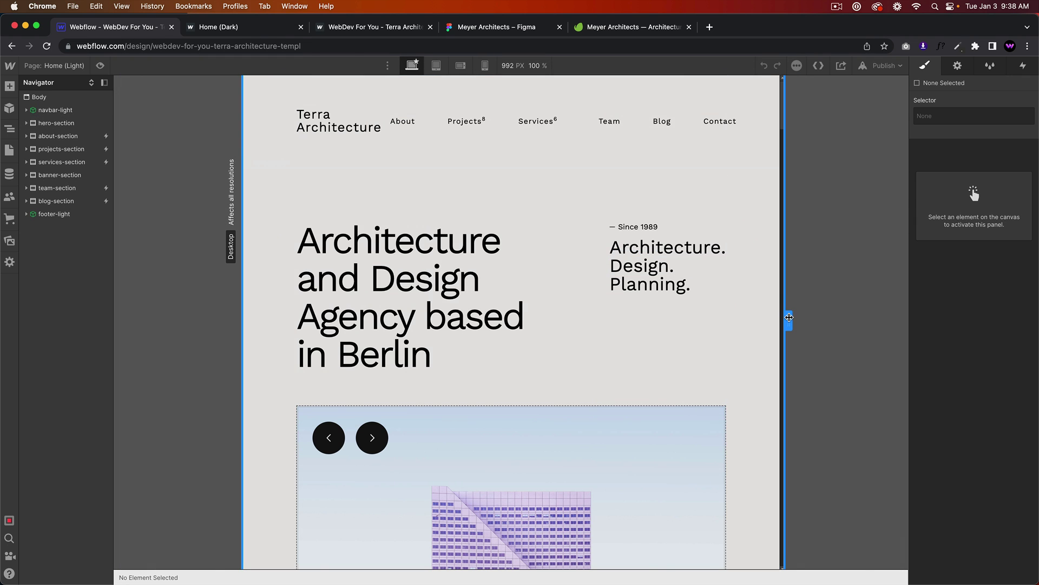
pyautogui.moveTo(796, 318); pyautogui.dragTo(789, 320)
pyautogui.scroll(-10, 684, 326)
pyautogui.scroll(-10, 684, 326)
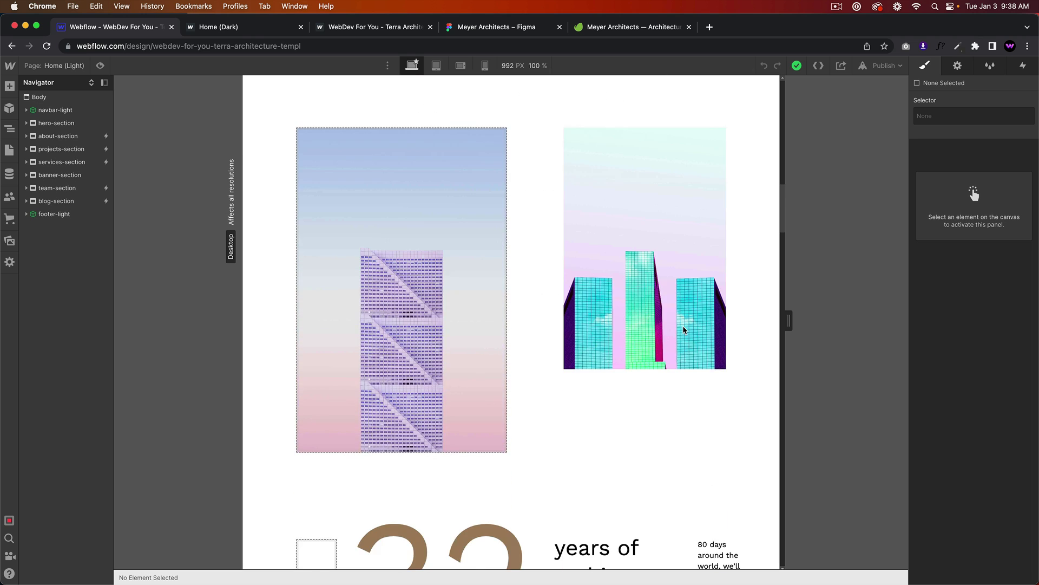
pyautogui.scroll(-8, 683, 326)
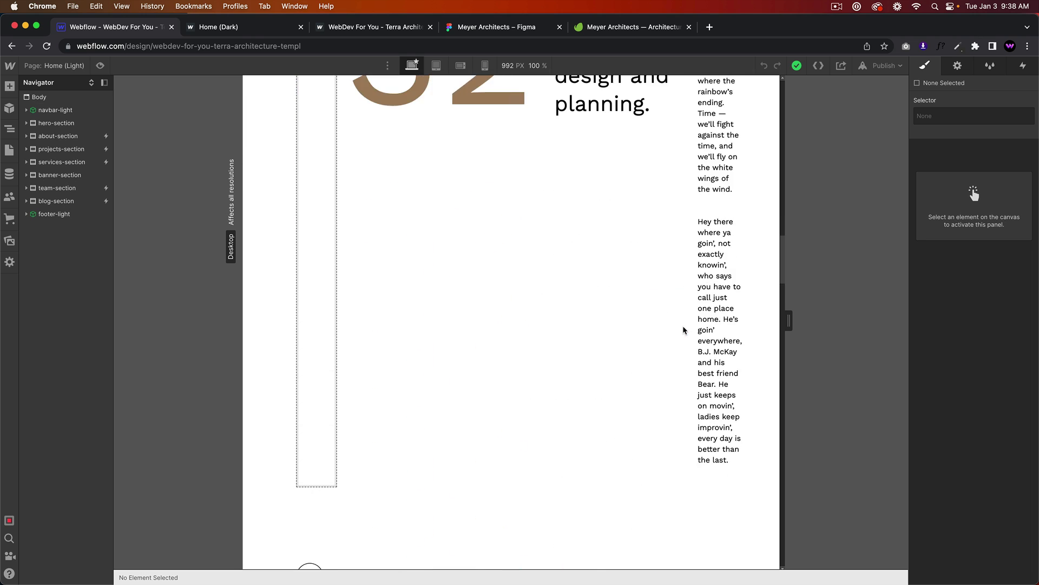
pyautogui.click(436, 66)
pyautogui.scroll(5, 545, 201)
pyautogui.scroll(5, 544, 201)
pyautogui.scroll(5, 545, 196)
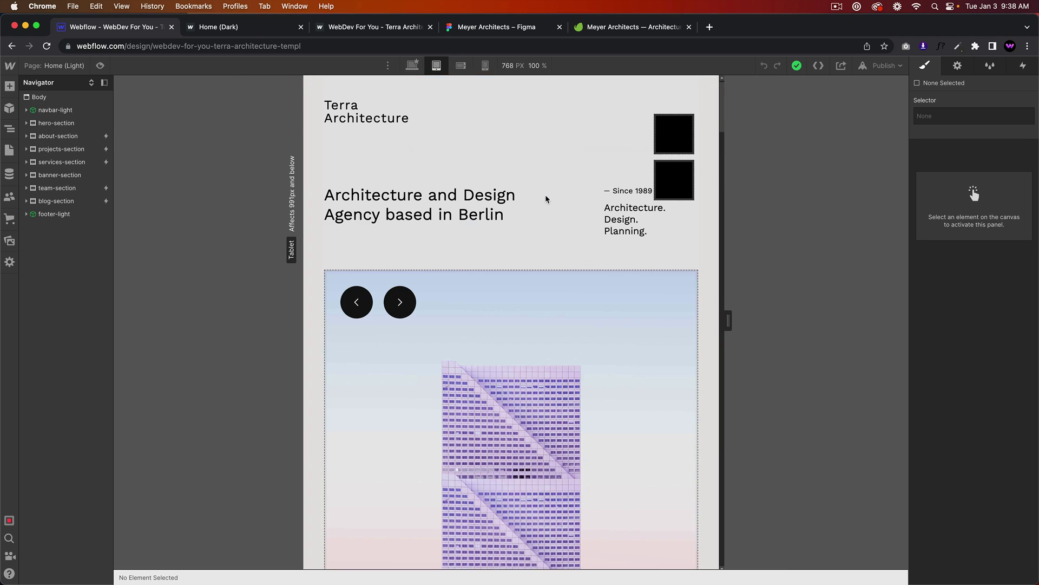
pyautogui.scroll(-10, 546, 199)
pyautogui.scroll(-5, 545, 199)
pyautogui.scroll(-5, 546, 199)
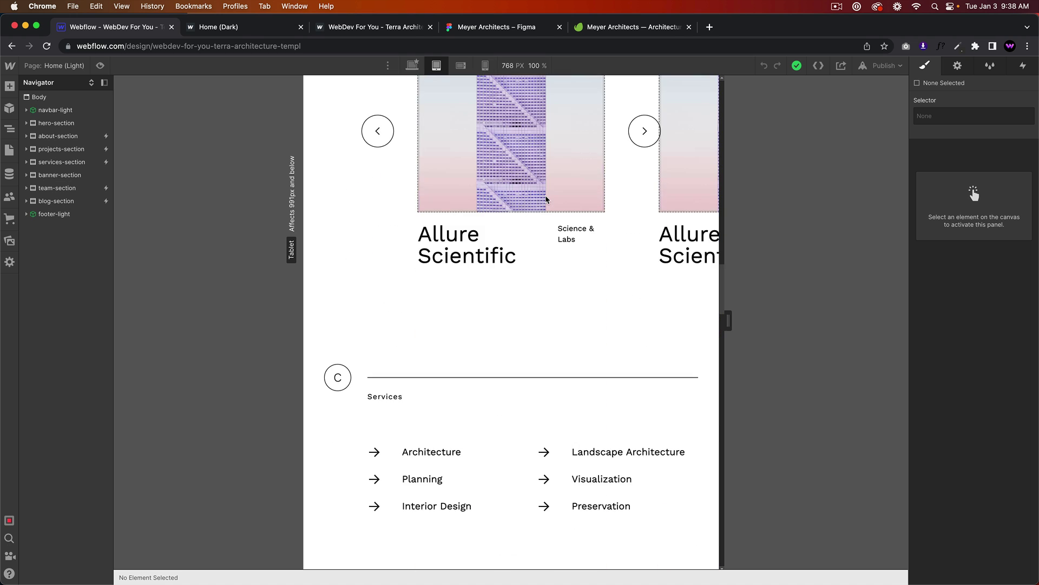
pyautogui.scroll(-5, 546, 199)
pyautogui.scroll(-5, 546, 200)
pyautogui.scroll(-5, 546, 199)
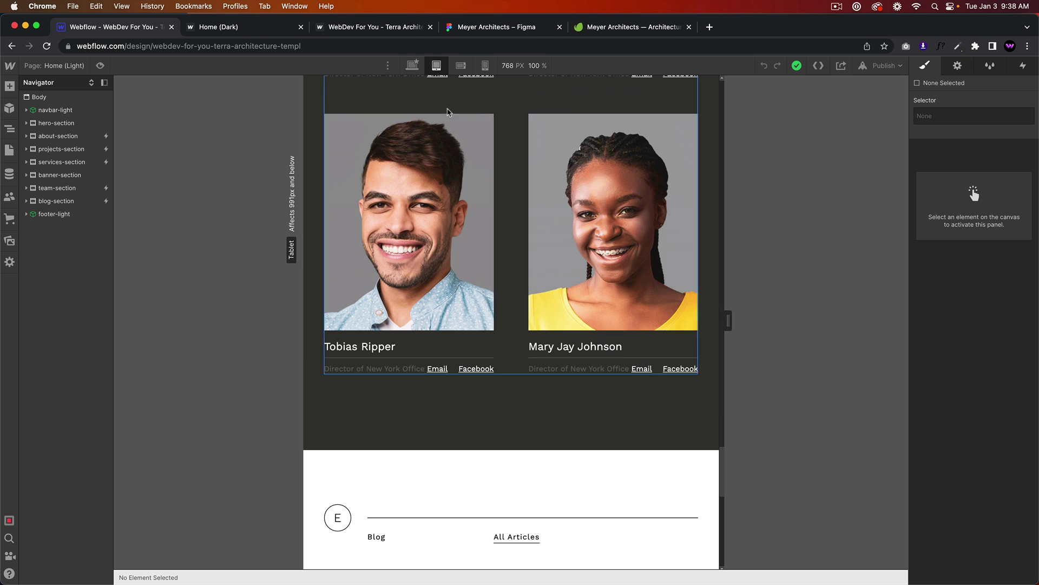
pyautogui.click(418, 65)
pyautogui.scroll(15, 861, 220)
pyautogui.scroll(-10, 861, 220)
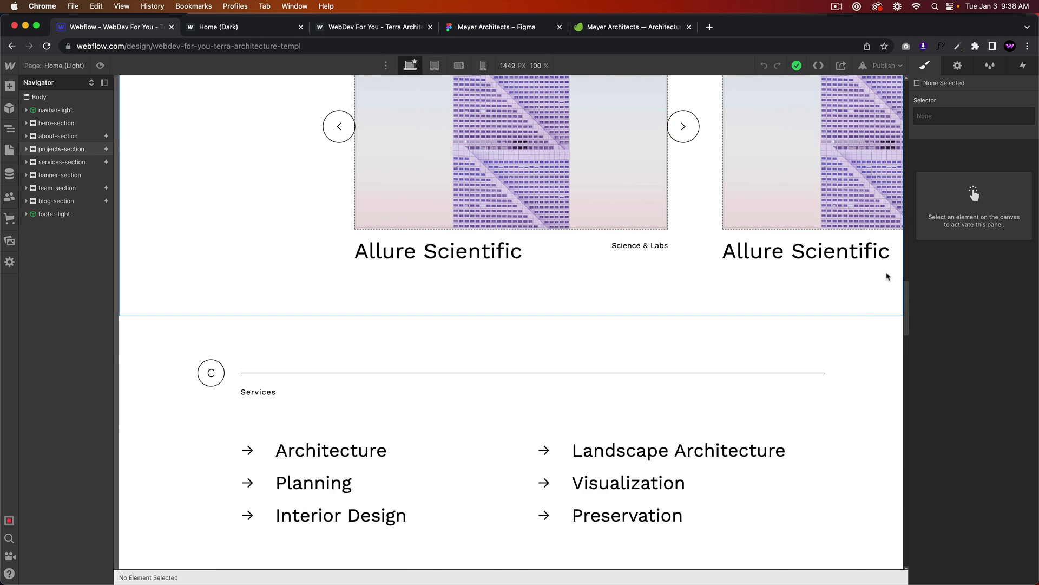
pyautogui.scroll(15, 885, 261)
pyautogui.scroll(-5, 885, 261)
# Select the about section, narrow the canvas to 992 px, and scroll to check the reflowed layout
pyautogui.scroll(-5, 869, 289)
pyautogui.click(869, 289)
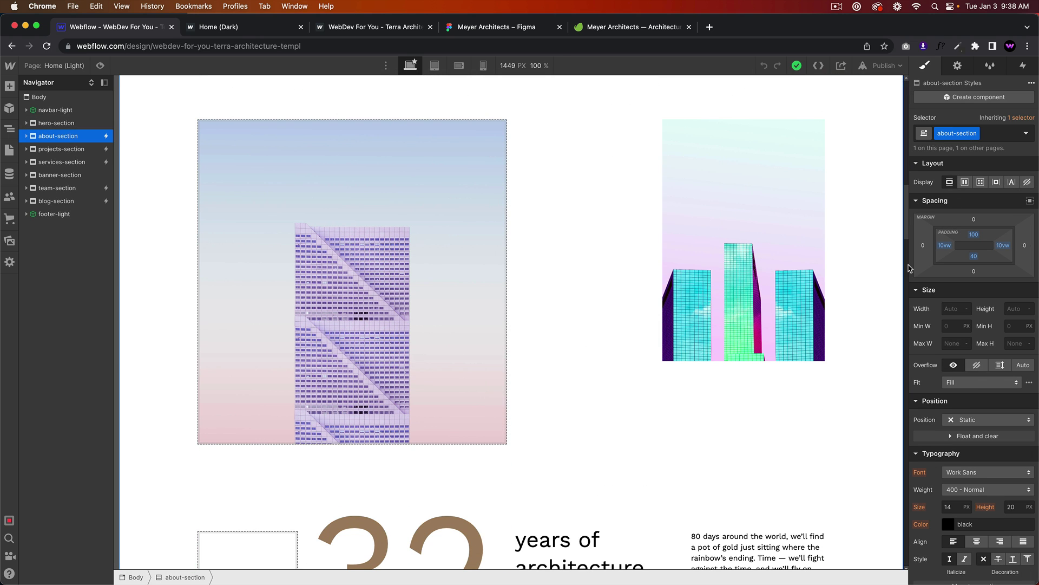
pyautogui.moveTo(909, 268); pyautogui.dragTo(643, 270)
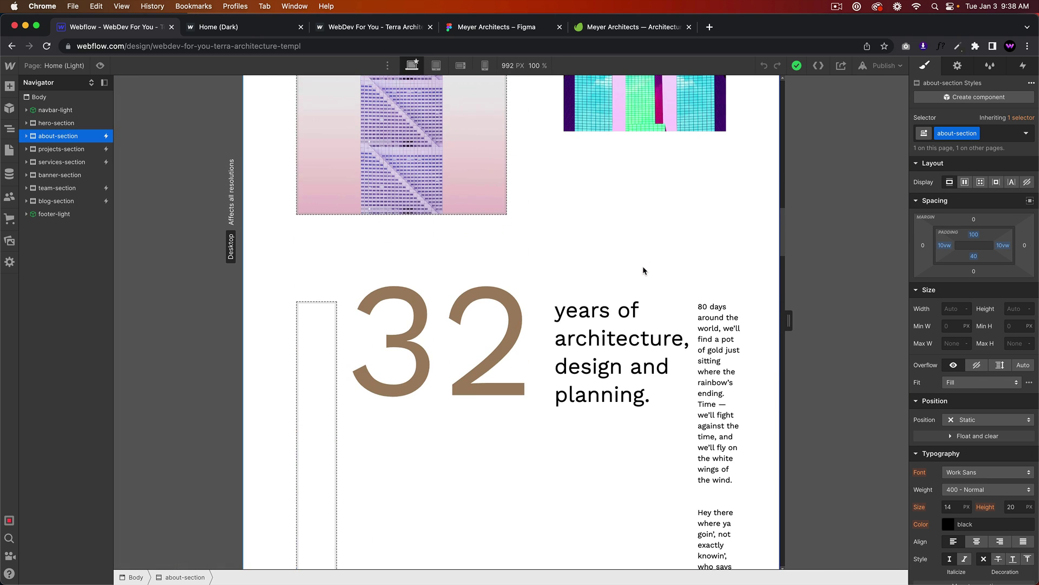
pyautogui.scroll(5, 752, 281)
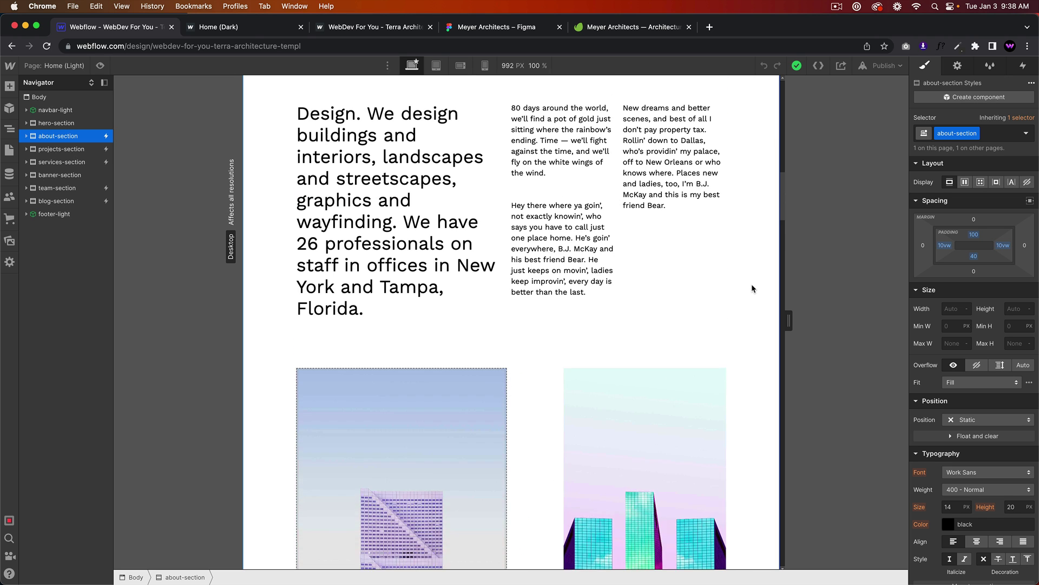
pyautogui.scroll(2, 751, 284)
pyautogui.scroll(10, 753, 277)
pyautogui.scroll(-10, 753, 279)
pyautogui.scroll(-10, 753, 278)
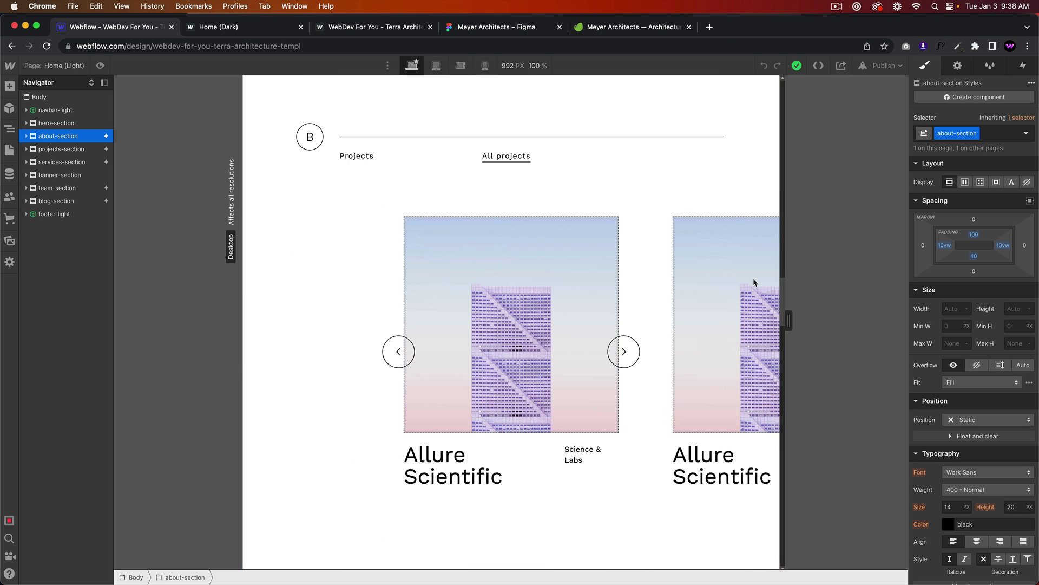
pyautogui.scroll(-5, 753, 278)
pyautogui.scroll(10, 752, 278)
pyautogui.scroll(10, 753, 277)
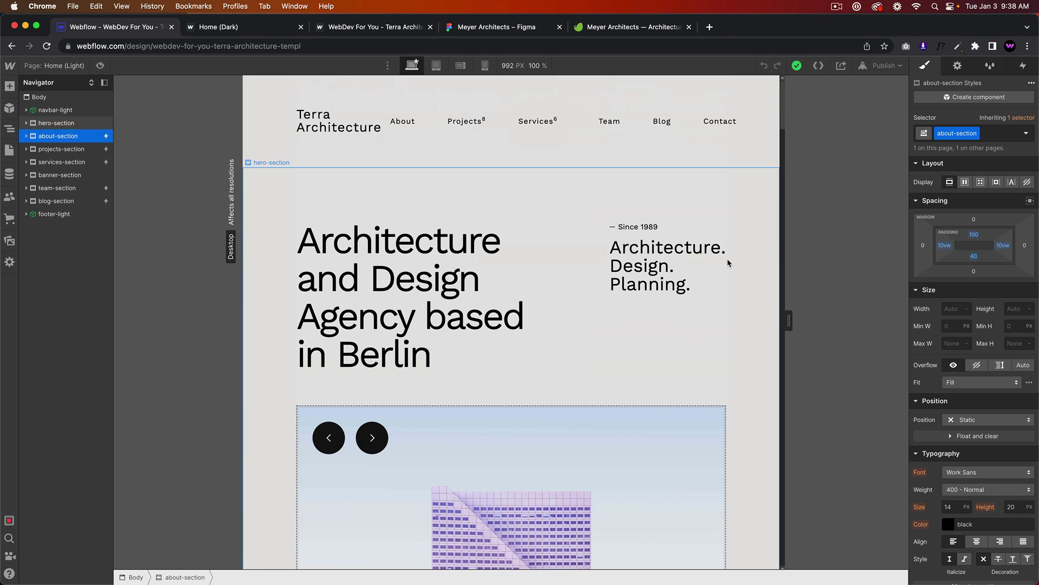
# Return the canvas to the 1449 px Desktop breakpoint and scroll through the page
pyautogui.click(9, 150)
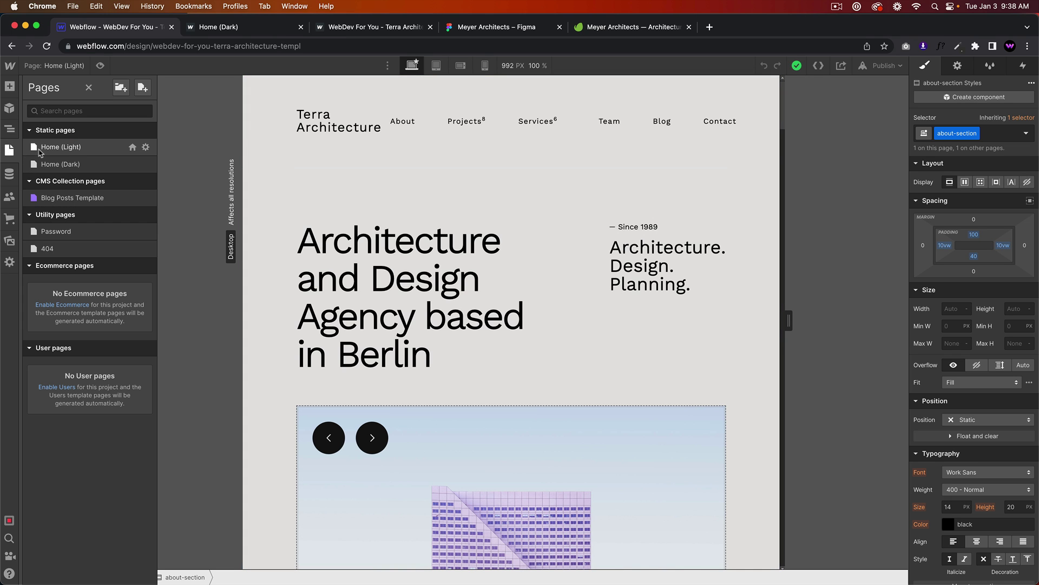
pyautogui.click(486, 147)
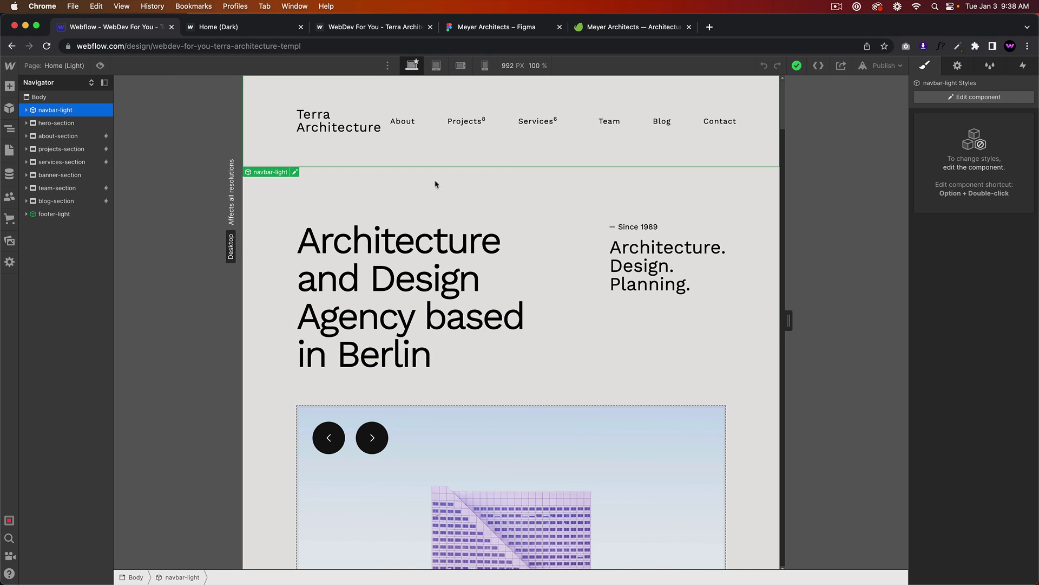
pyautogui.click(414, 67)
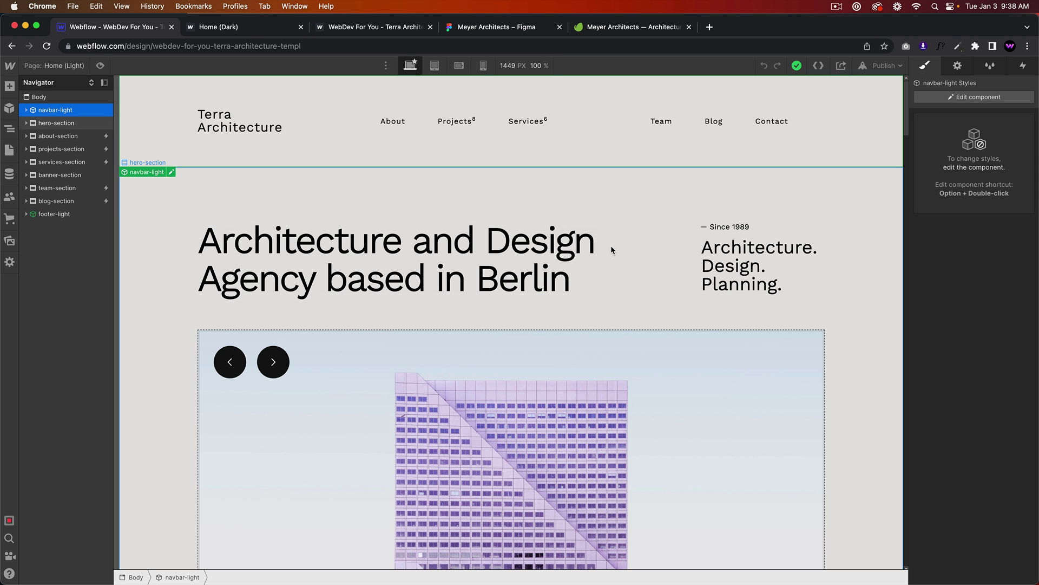
pyautogui.scroll(-5, 850, 390)
pyautogui.scroll(-10, 850, 400)
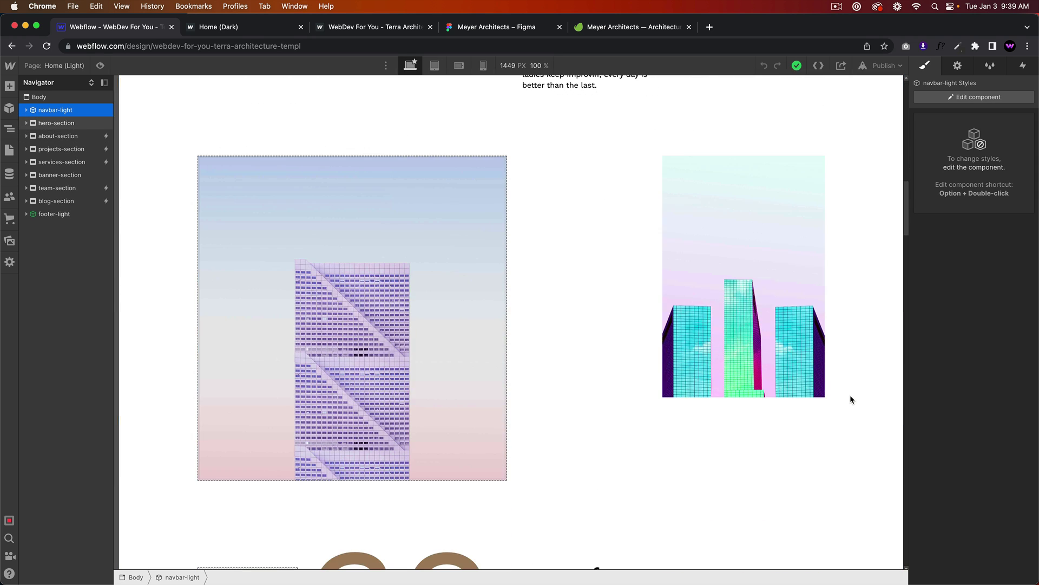
pyautogui.scroll(7, 725, 249)
pyautogui.scroll(-10, 755, 289)
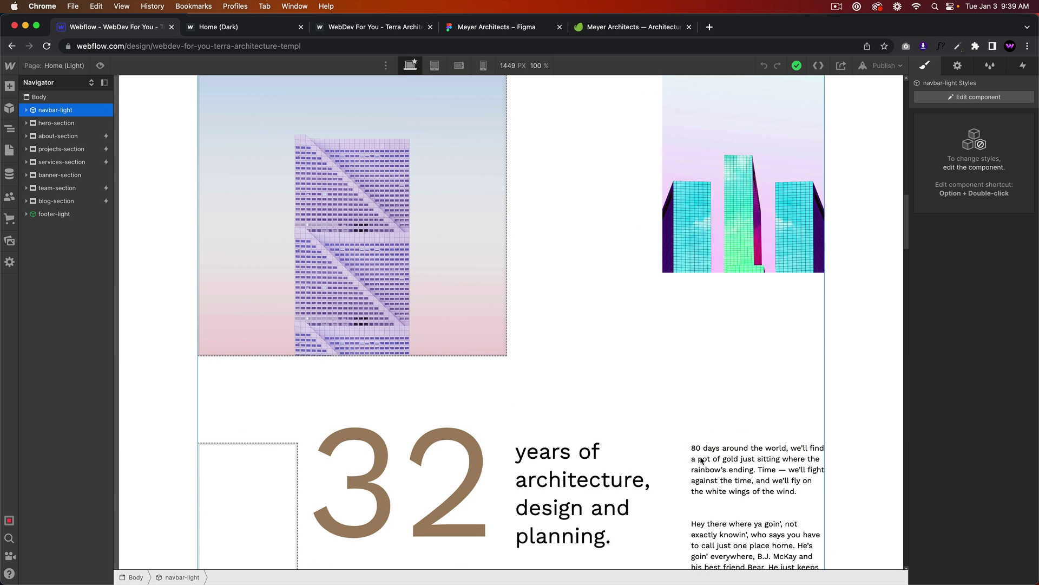
pyautogui.scroll(-8, 720, 495)
pyautogui.scroll(-10, 712, 489)
pyautogui.scroll(-10, 713, 483)
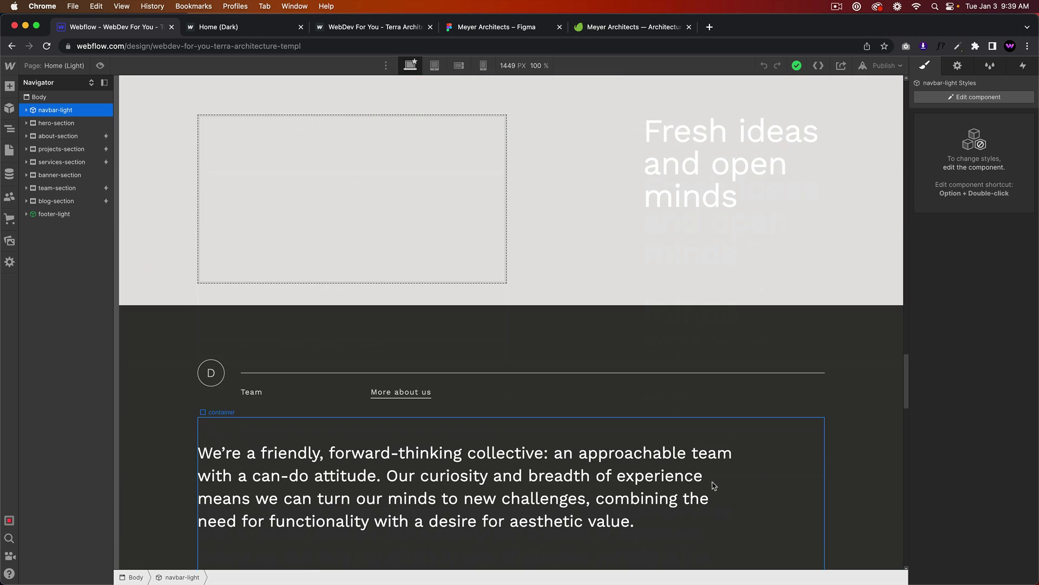
pyautogui.scroll(-5, 713, 484)
pyautogui.scroll(-5, 712, 483)
pyautogui.scroll(10, 710, 478)
pyautogui.scroll(10, 710, 478)
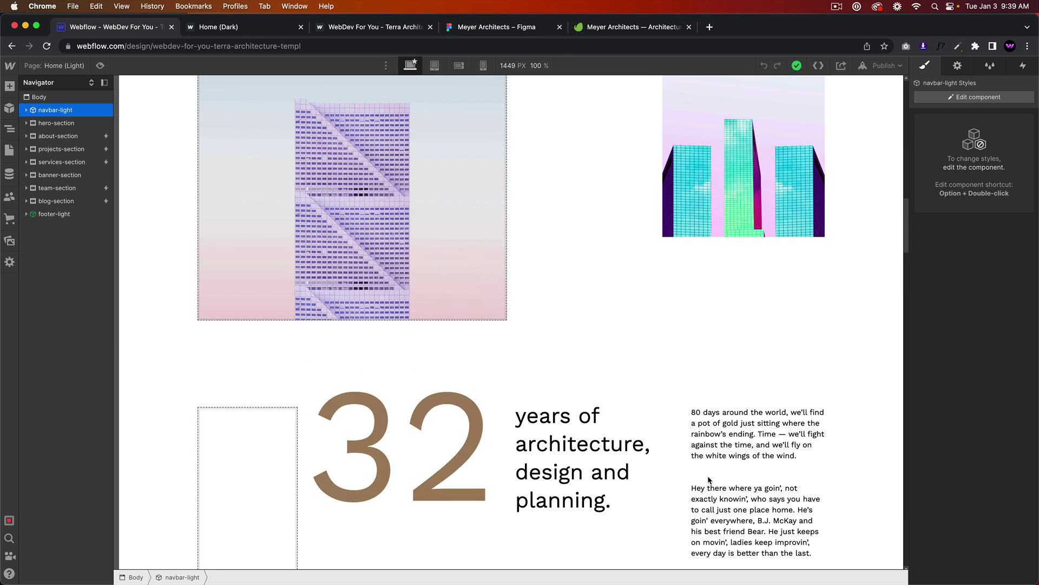
pyautogui.scroll(10, 706, 475)
pyautogui.scroll(2, 706, 477)
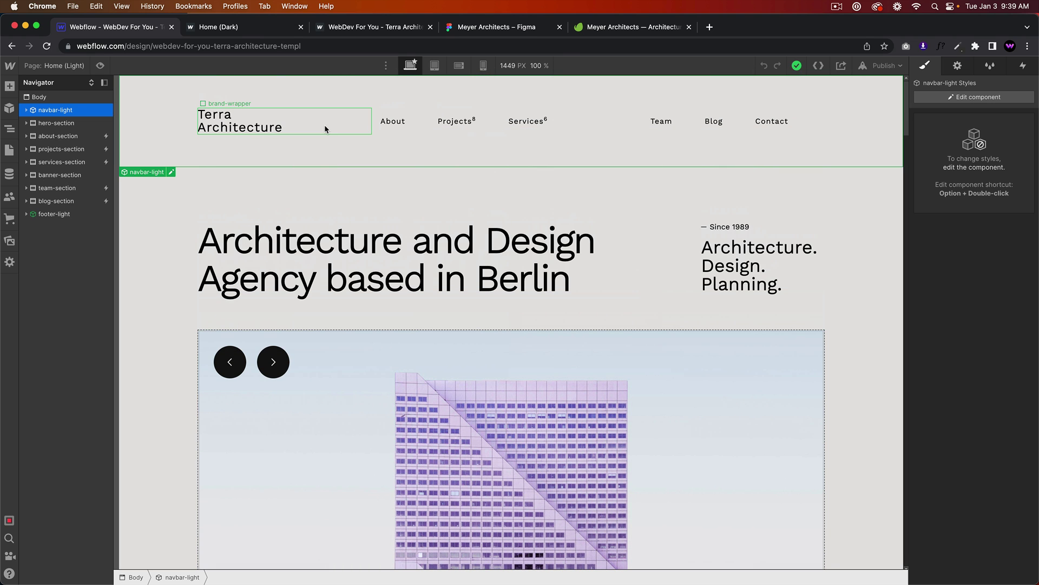
# Select the hero heading and enter its text-editing mode
pyautogui.click(9, 149)
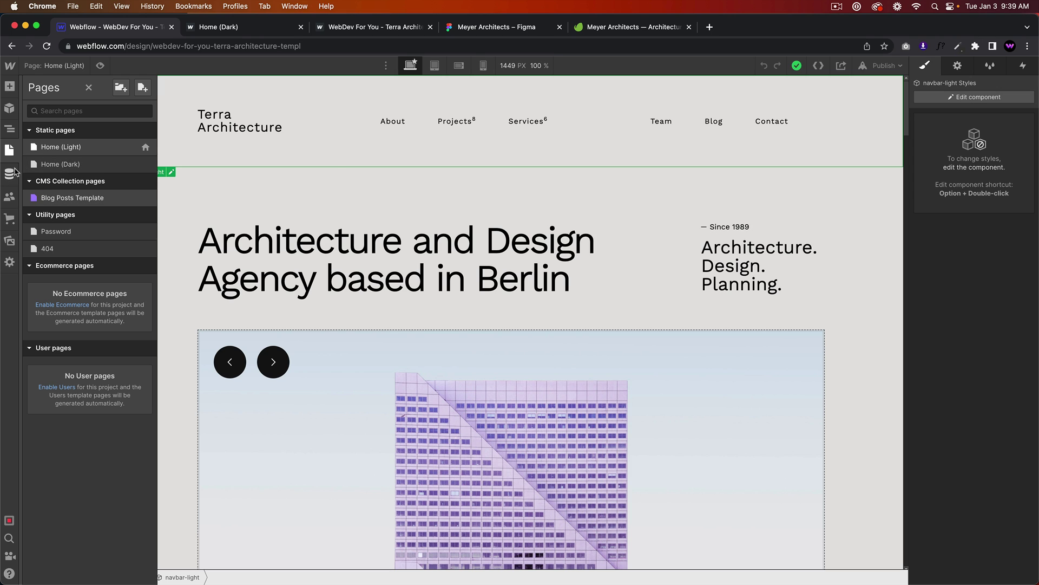
pyautogui.click(336, 168)
pyautogui.doubleClick(369, 243)
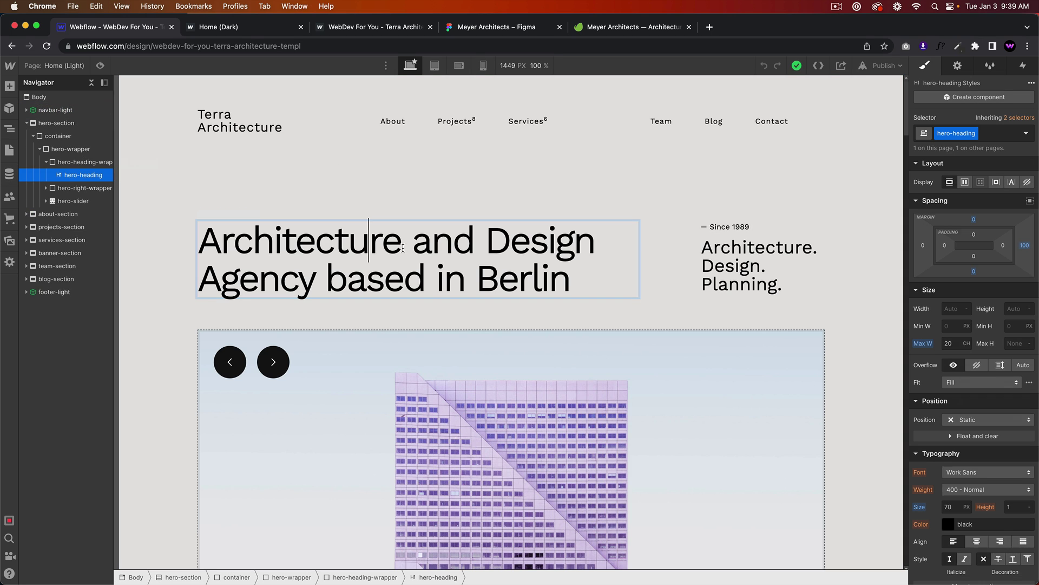
# Select the '32 years of architecture' blurb and its parent wrapper
pyautogui.scroll(-10, 466, 161)
pyautogui.scroll(-5, 455, 244)
pyautogui.scroll(-8, 455, 243)
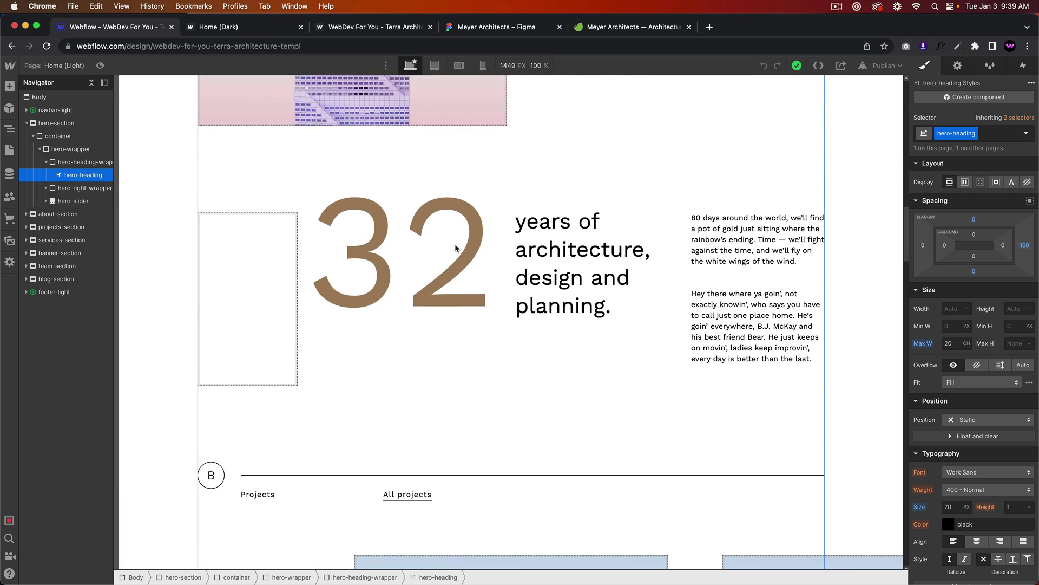
pyautogui.scroll(-3, 455, 244)
pyautogui.click(599, 169)
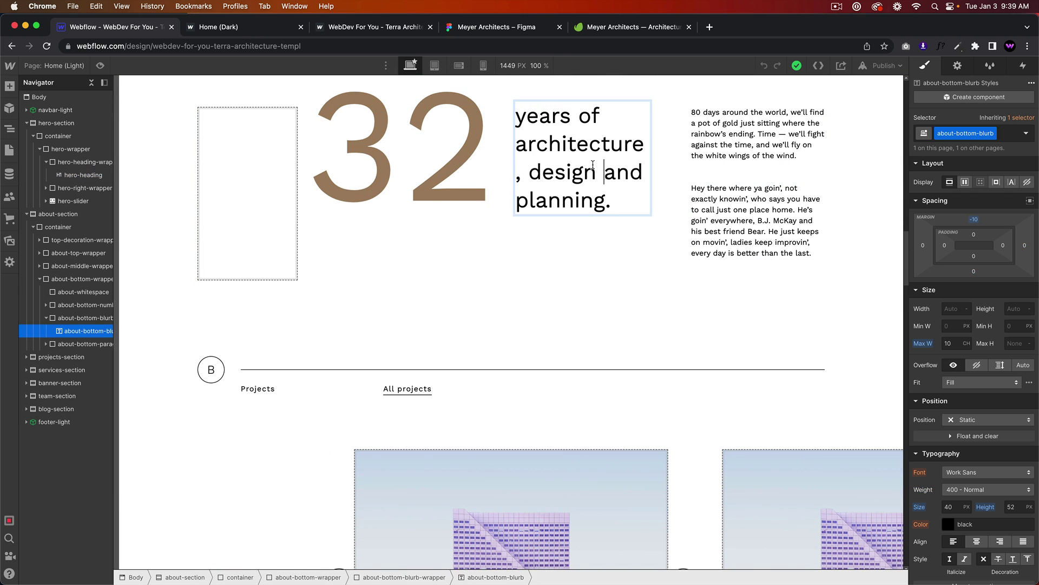
pyautogui.click(631, 233)
pyautogui.scroll(-8, 631, 261)
pyautogui.scroll(-6, 620, 262)
# Collapse hero and about sections, then select each top-level section from projects to footer-light and navbar-light
pyautogui.scroll(5, 615, 255)
pyautogui.scroll(8, 615, 255)
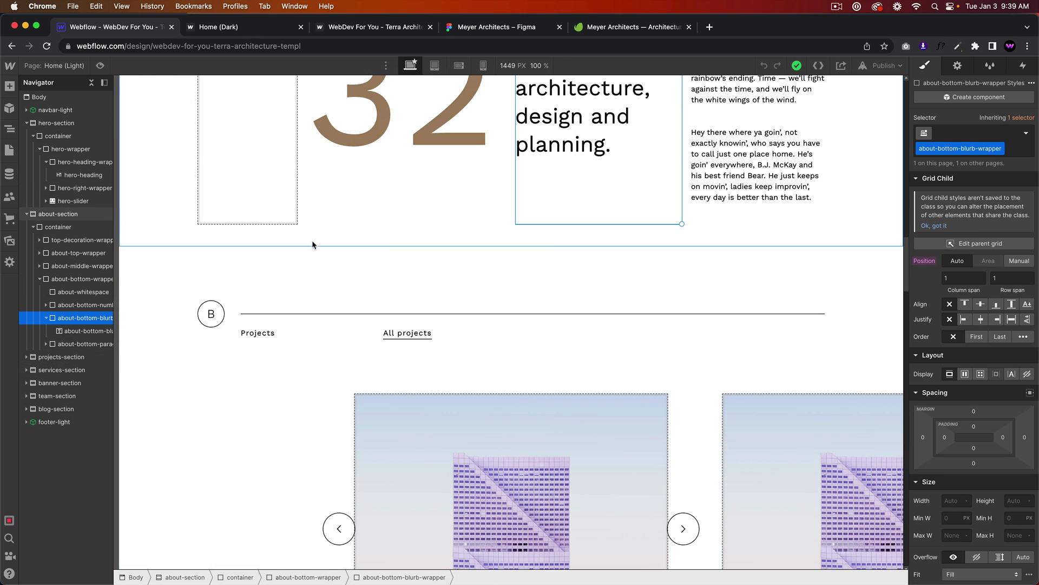
pyautogui.click(25, 123)
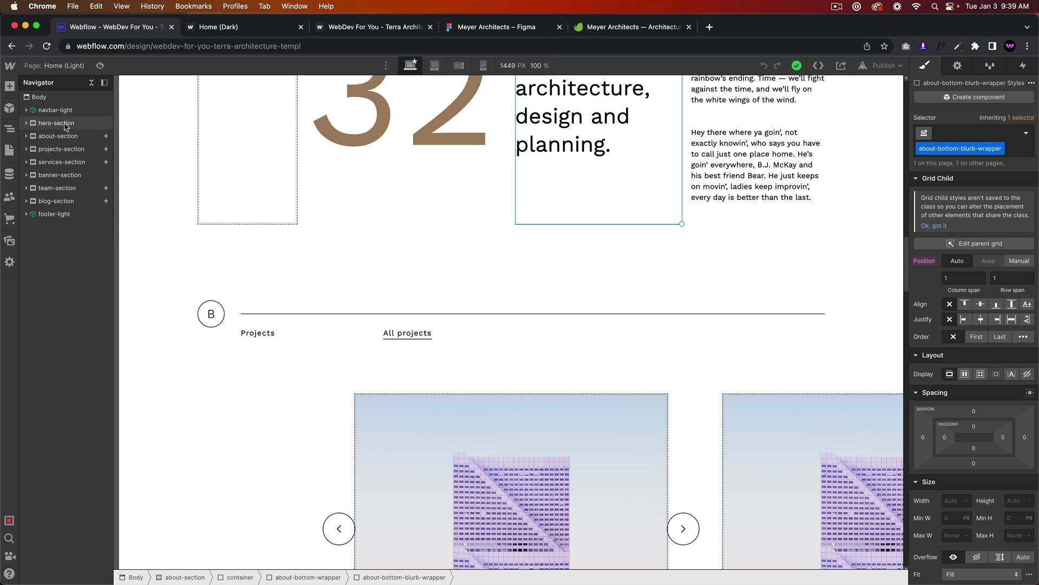
pyautogui.click(53, 150)
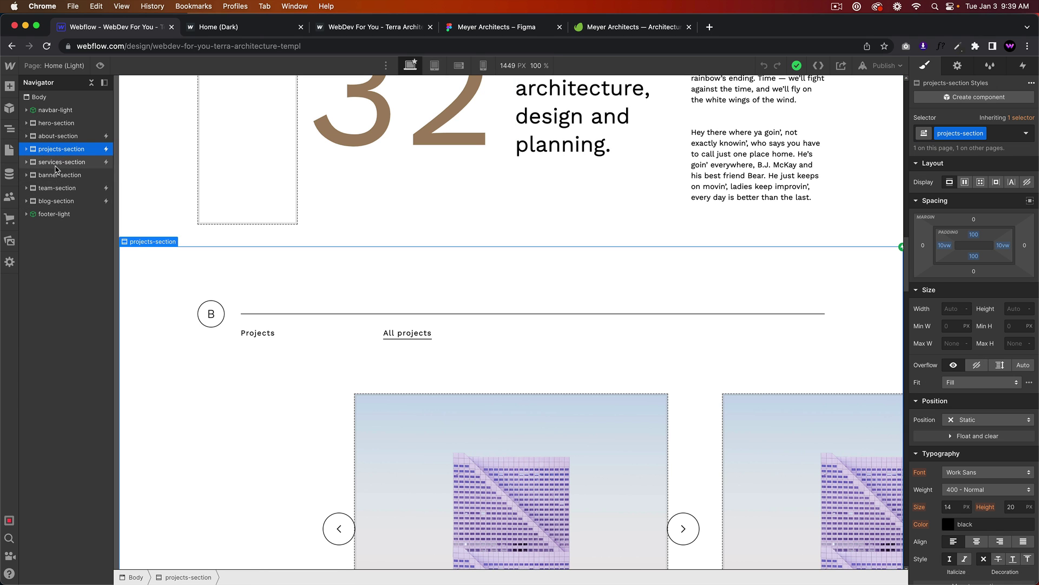
pyautogui.click(54, 174)
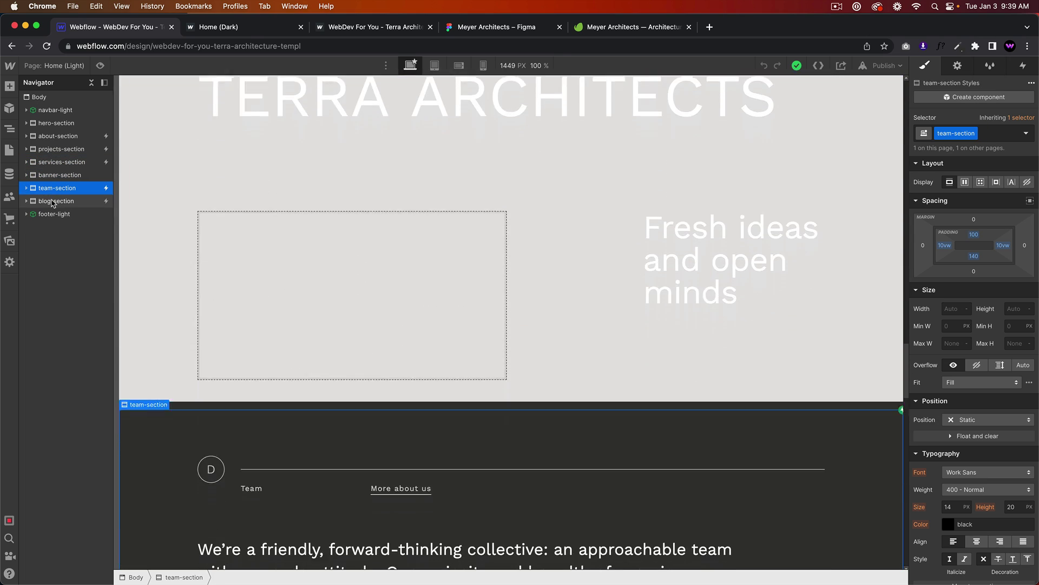
pyautogui.click(54, 201)
pyautogui.click(32, 214)
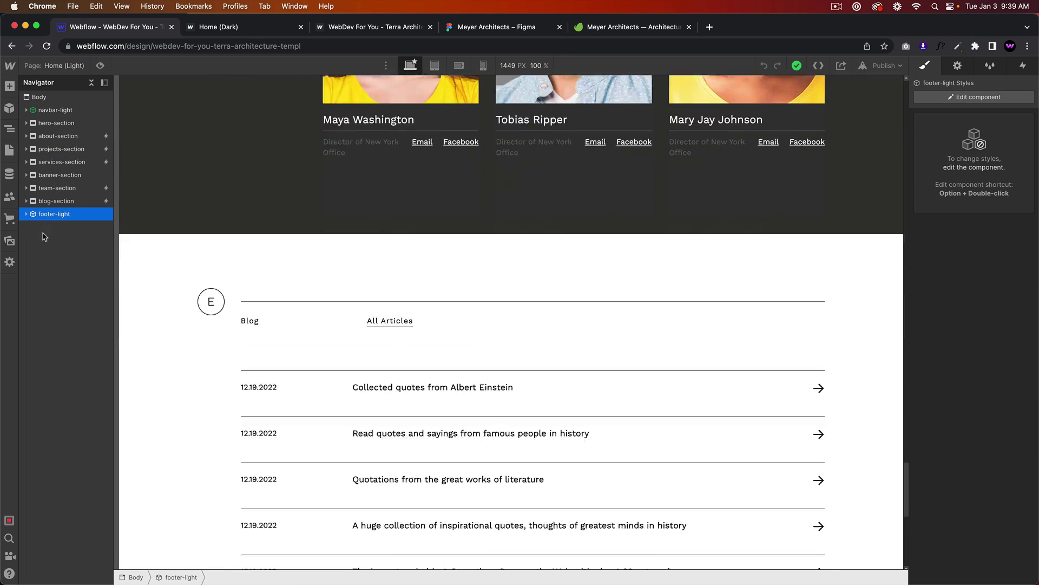
pyautogui.click(51, 111)
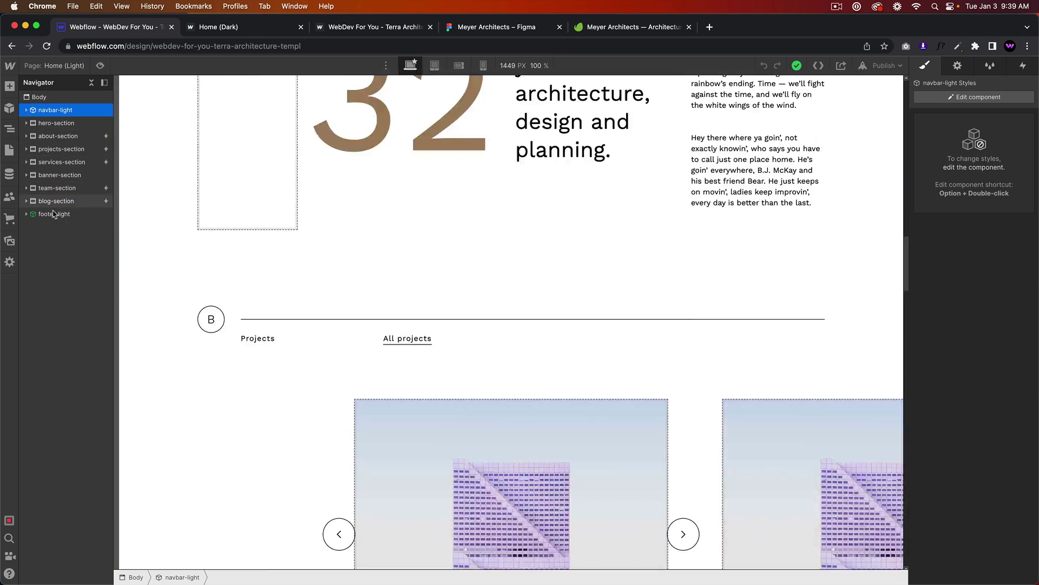
# Switch from the components list to the Navigator layer tree and scroll to the footer
pyautogui.hotkey('shift', 'a')
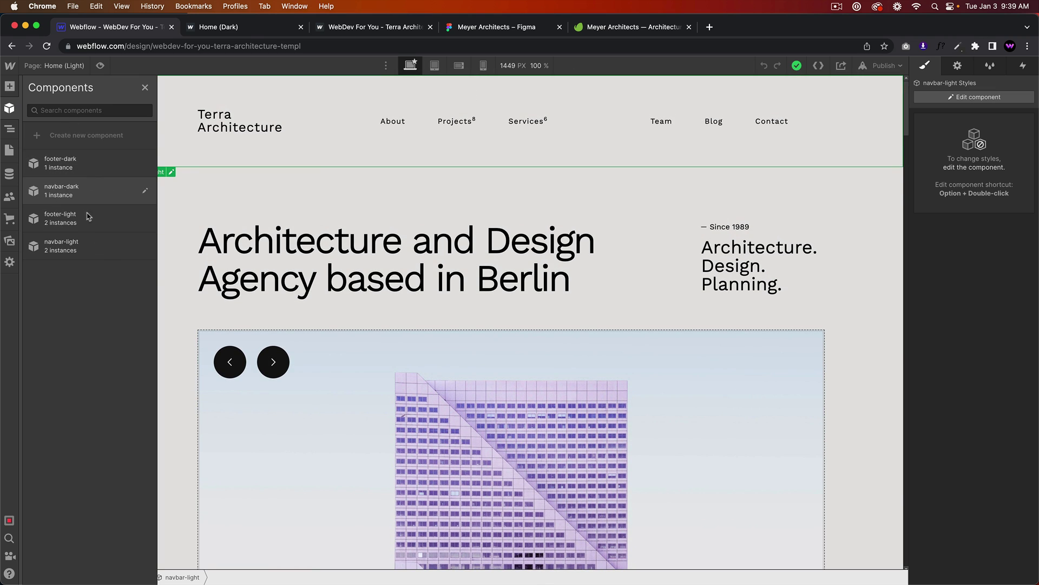
pyautogui.press('z')
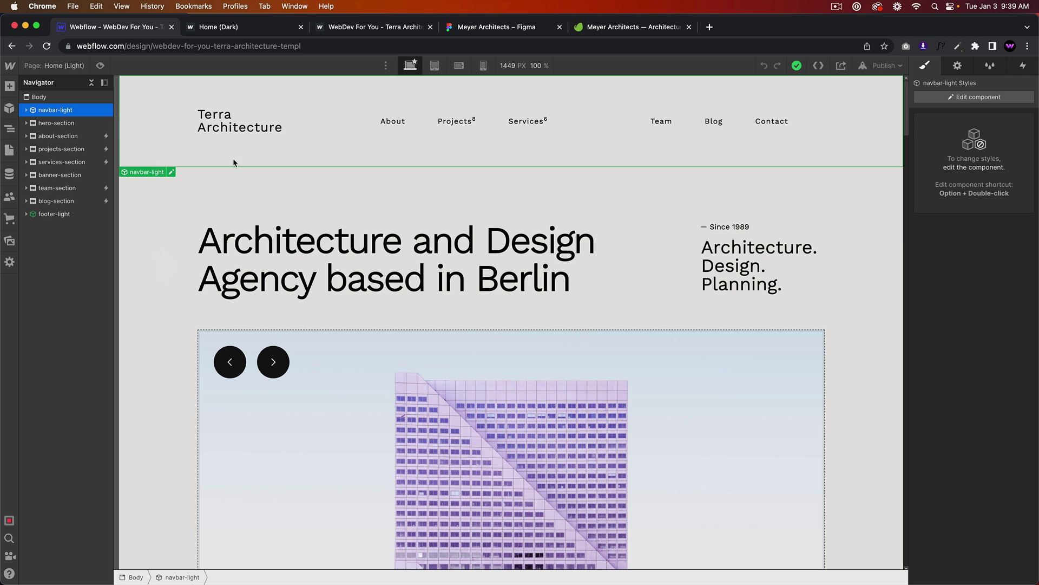
pyautogui.scroll(-10, 320, 201)
pyautogui.scroll(-15, 325, 200)
pyautogui.scroll(-3, 282, 233)
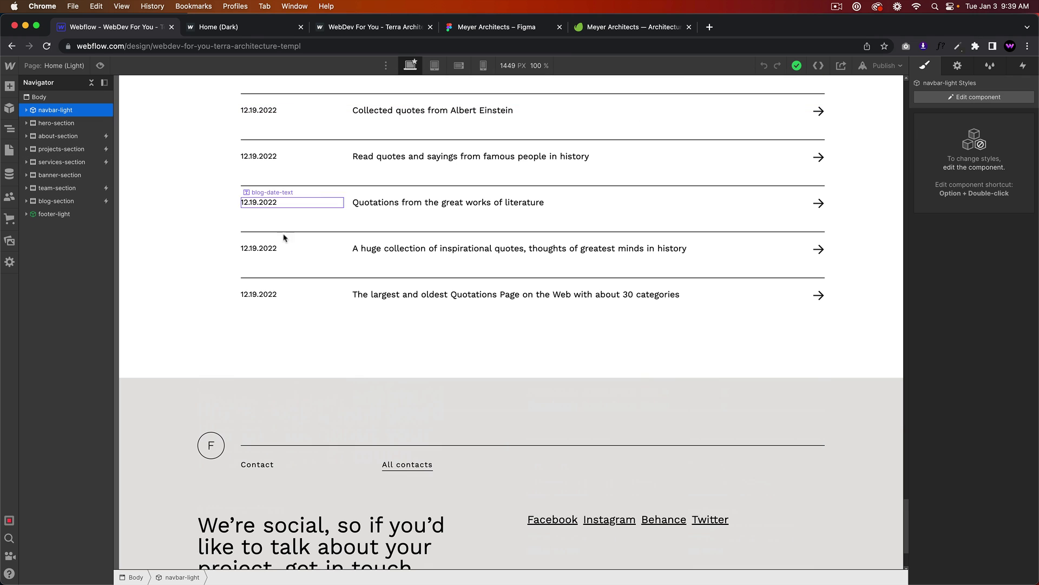
pyautogui.scroll(-3, 228, 319)
# Inspect the footer-light decoration, F letter and container layers, then open the component for editing
pyautogui.click(228, 265)
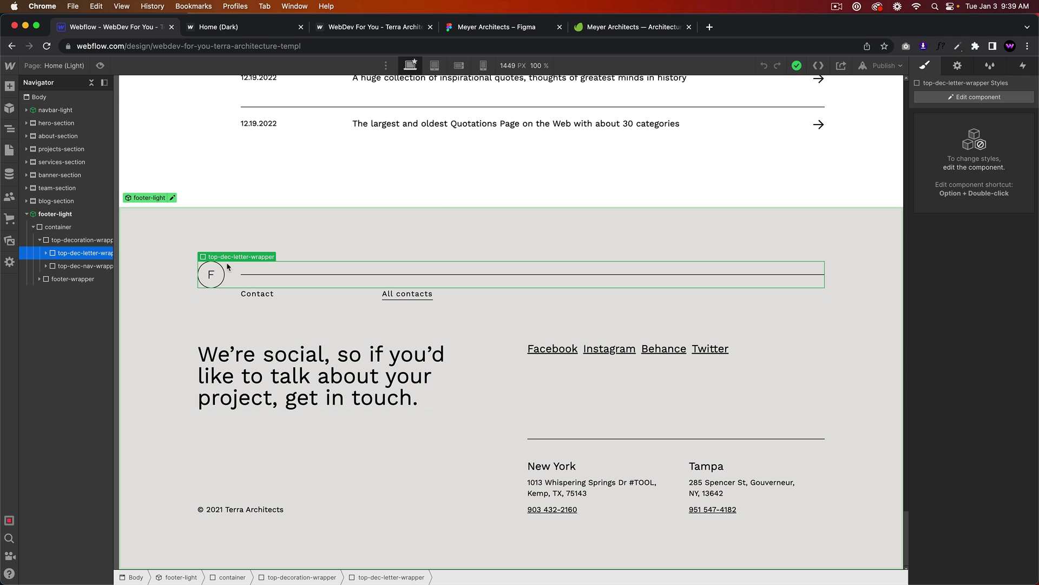
pyautogui.click(213, 278)
pyautogui.click(256, 317)
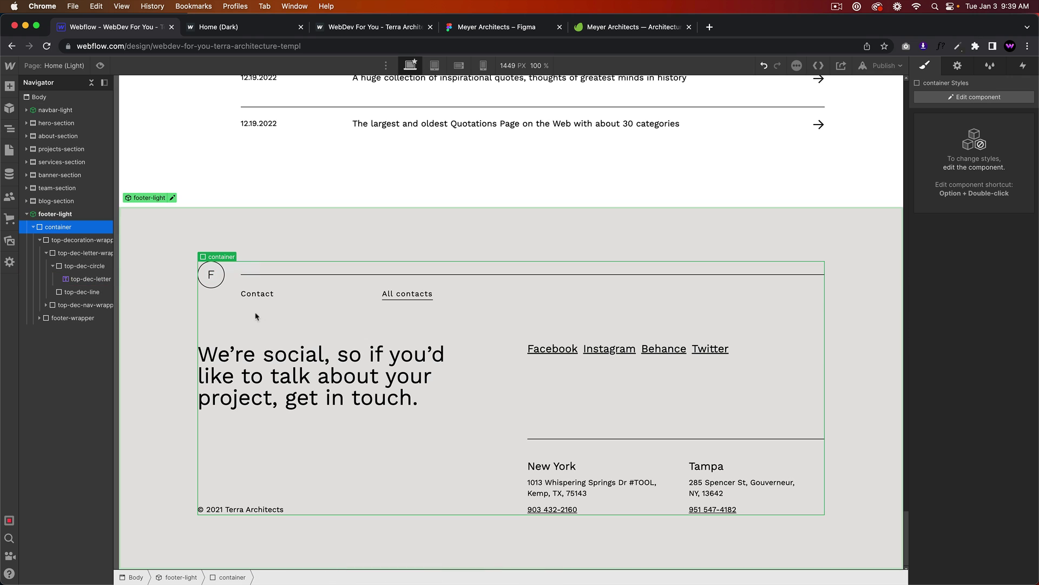
pyautogui.doubleClick(683, 232)
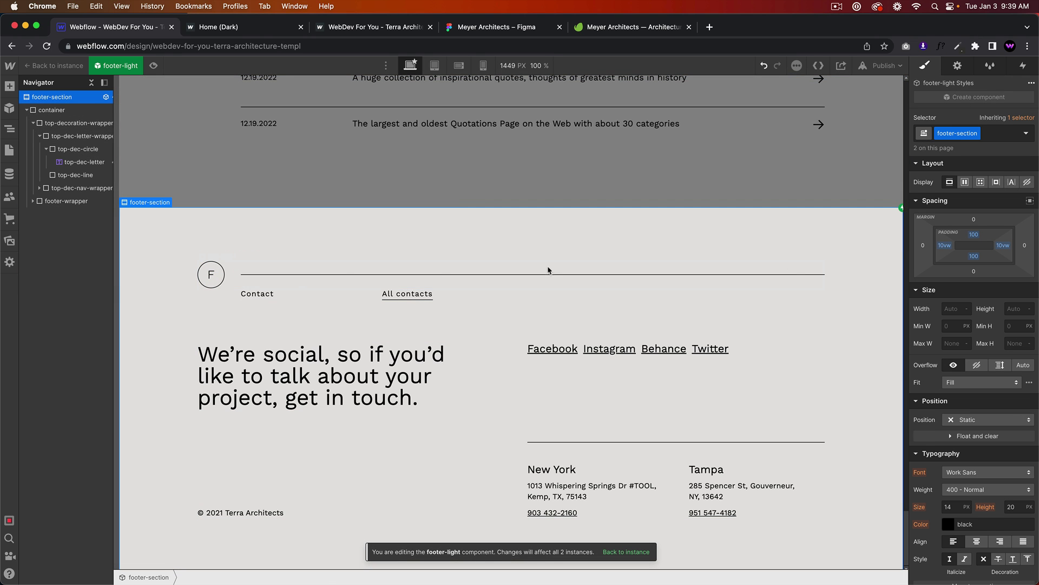
# Exit the footer component, select hero-section, and view the about section's scroll-into-view and page-load triggers
pyautogui.click(230, 174)
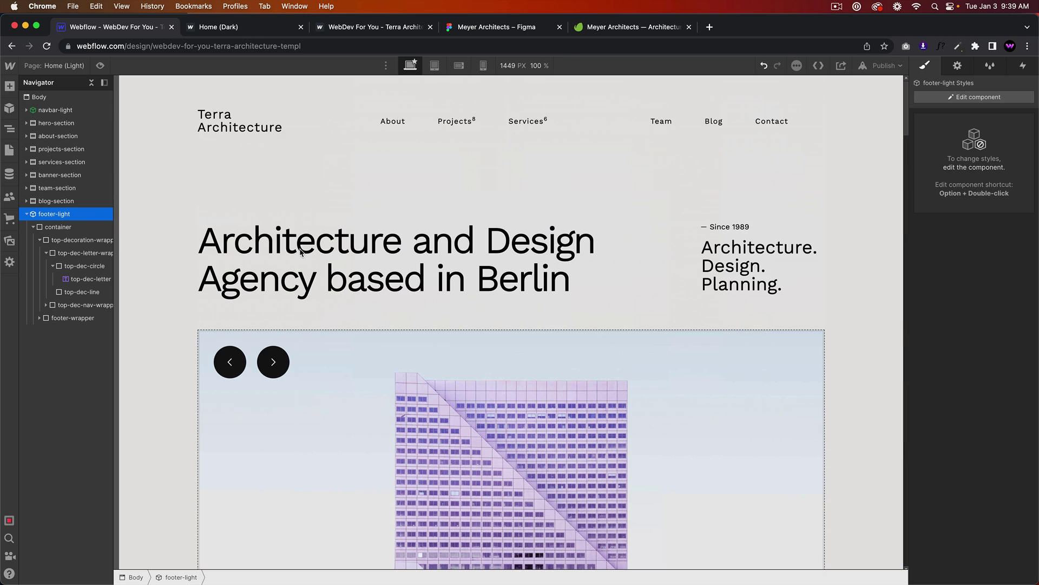
pyautogui.click(958, 66)
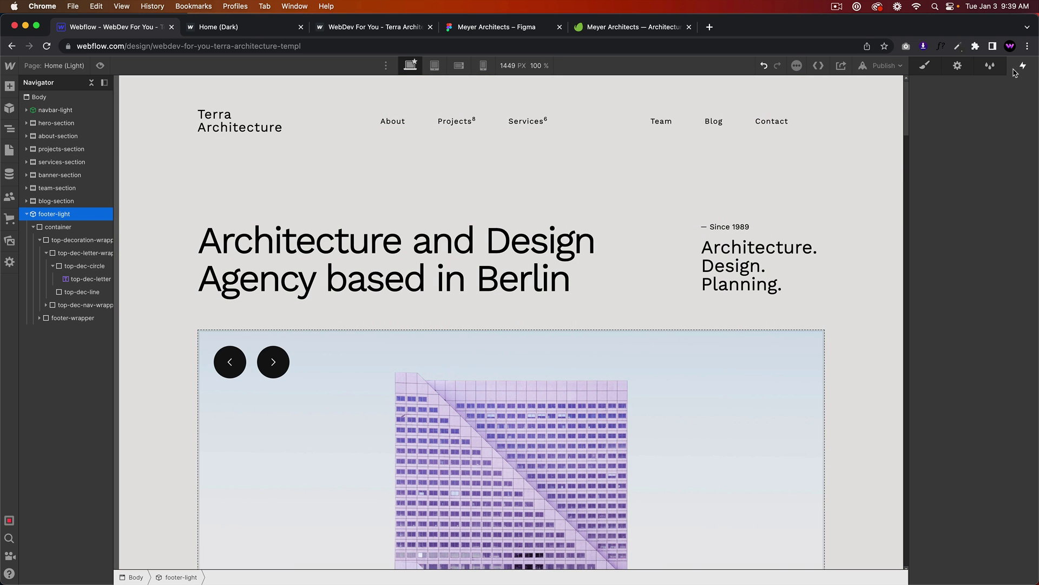
pyautogui.click(777, 190)
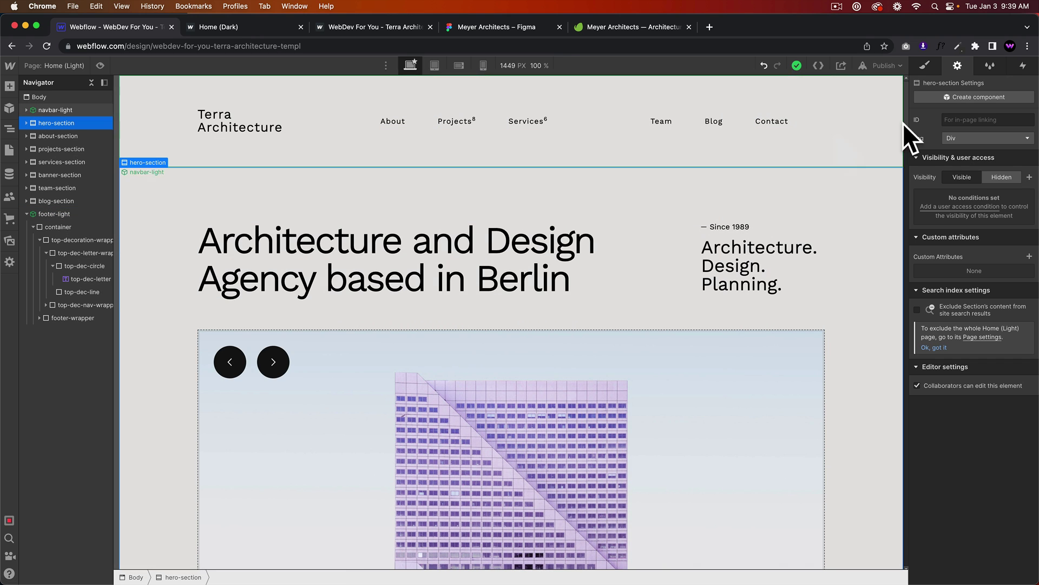
pyautogui.click(1022, 65)
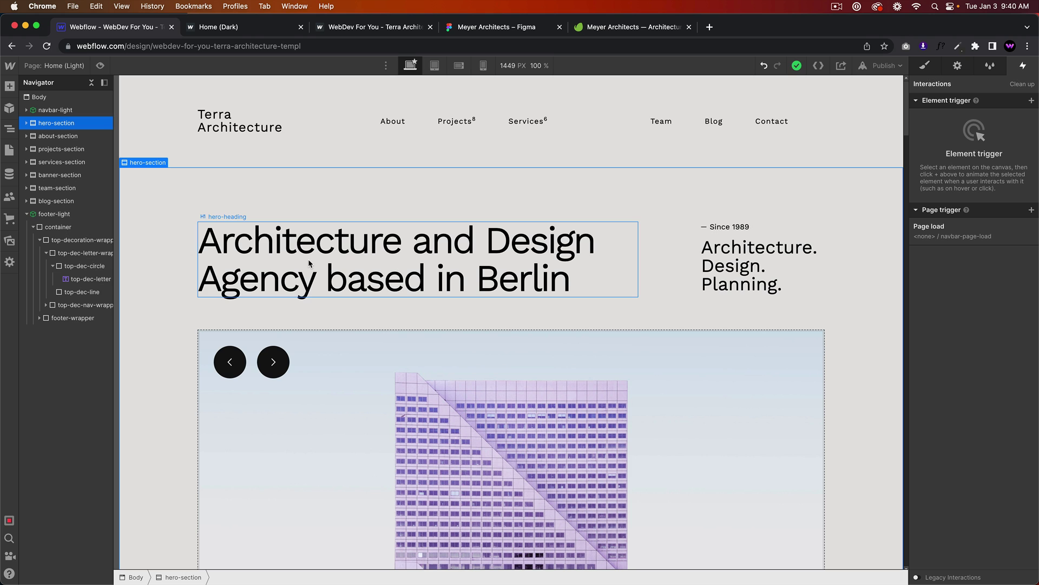
pyautogui.scroll(-2, 310, 264)
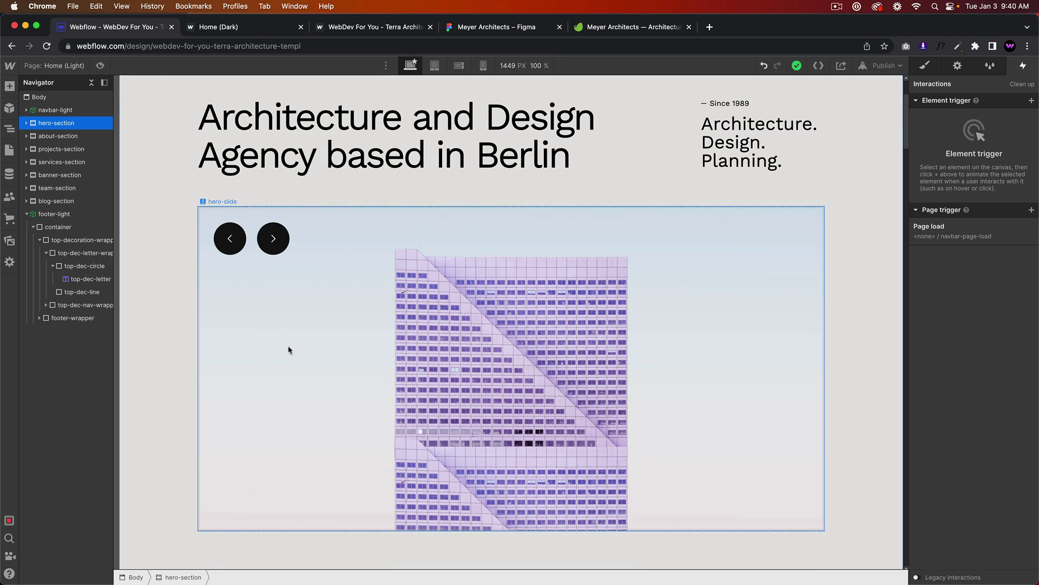
pyautogui.scroll(-15, 289, 350)
pyautogui.click(142, 167)
pyautogui.scroll(8, 162, 168)
pyautogui.scroll(10, 177, 168)
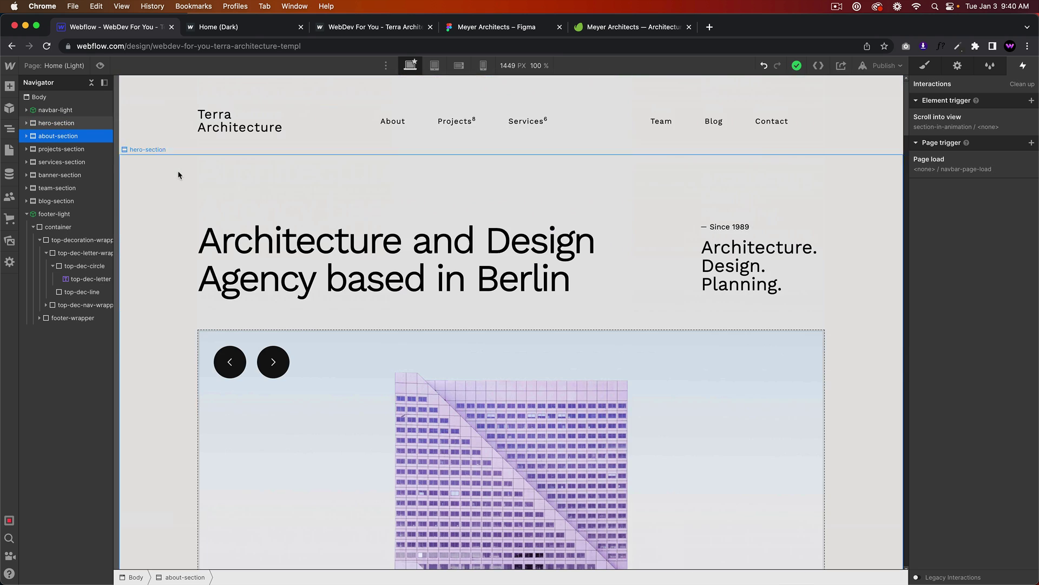
pyautogui.press('super+shift+p')
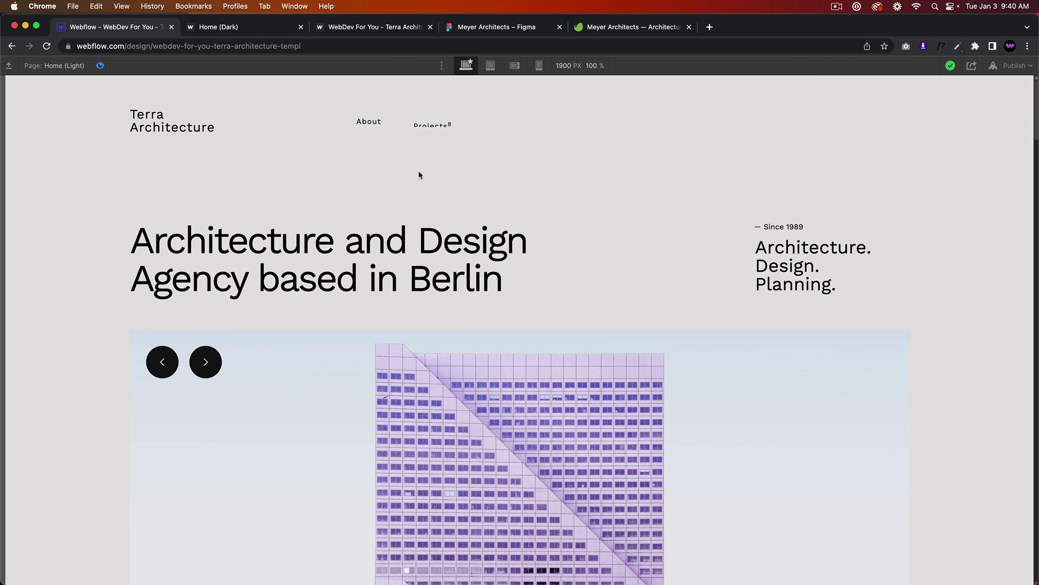
pyautogui.scroll(-10, 498, 243)
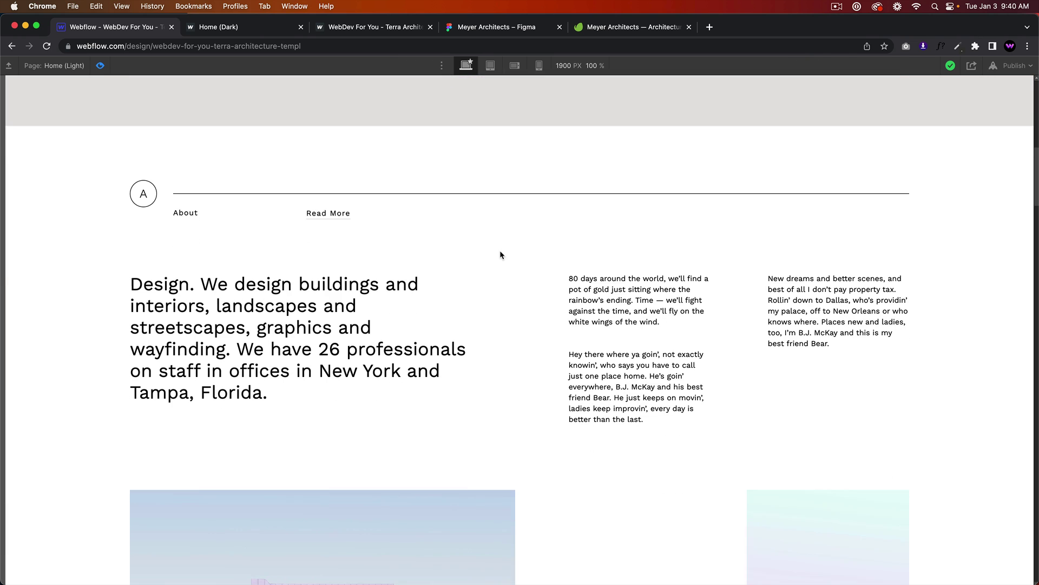
pyautogui.scroll(-8, 343, 275)
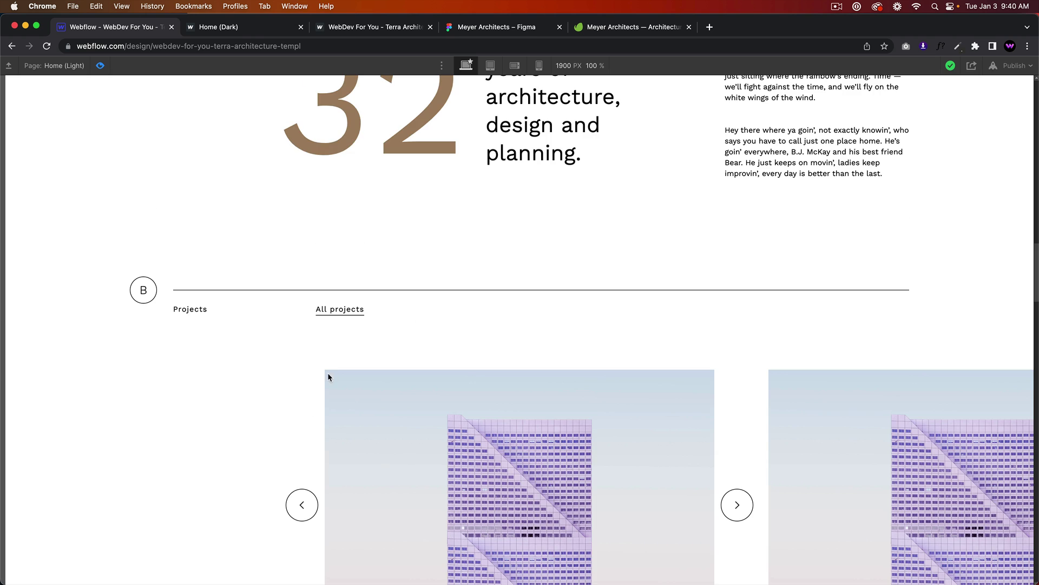
pyautogui.scroll(-15, 303, 346)
pyautogui.scroll(-2, 282, 319)
pyautogui.scroll(-3, 282, 319)
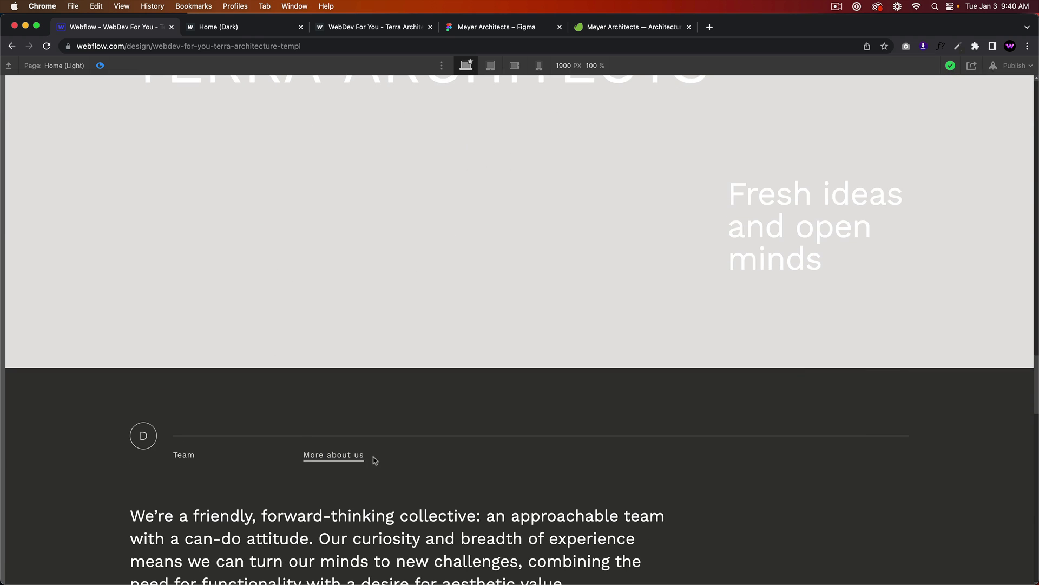
pyautogui.scroll(-8, 368, 455)
pyautogui.scroll(-5, 366, 452)
pyautogui.scroll(-10, 363, 448)
pyautogui.scroll(10, 225, 271)
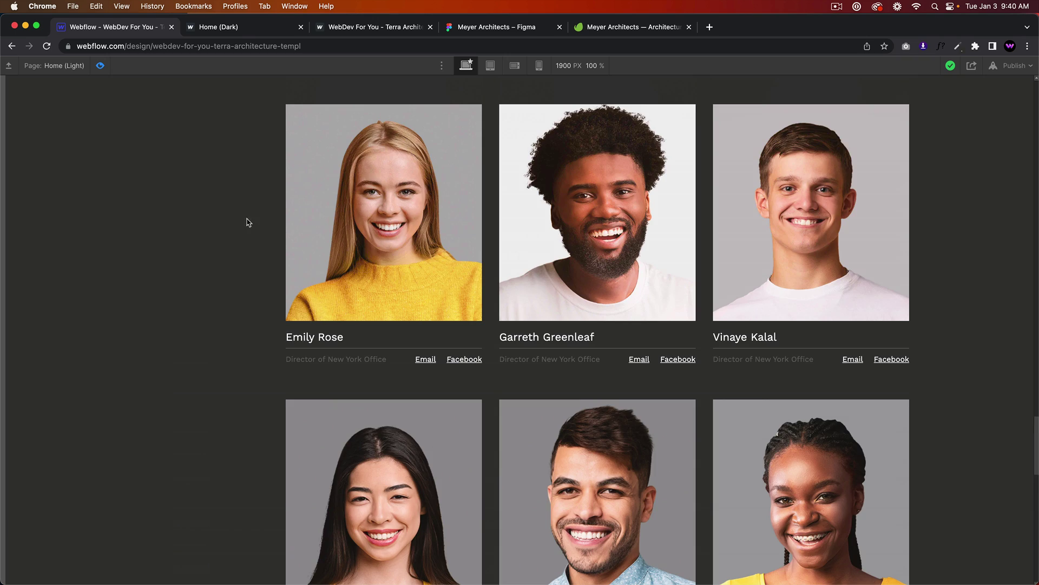
pyautogui.scroll(-8, 246, 223)
pyautogui.scroll(-5, 244, 364)
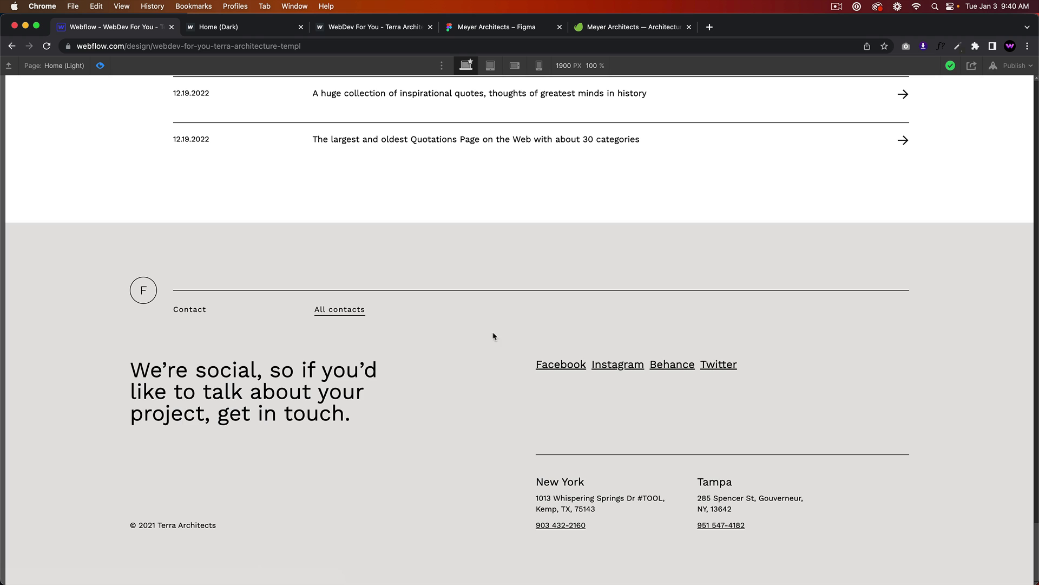
pyautogui.scroll(10, 416, 344)
pyautogui.scroll(10, 417, 338)
pyautogui.scroll(8, 418, 336)
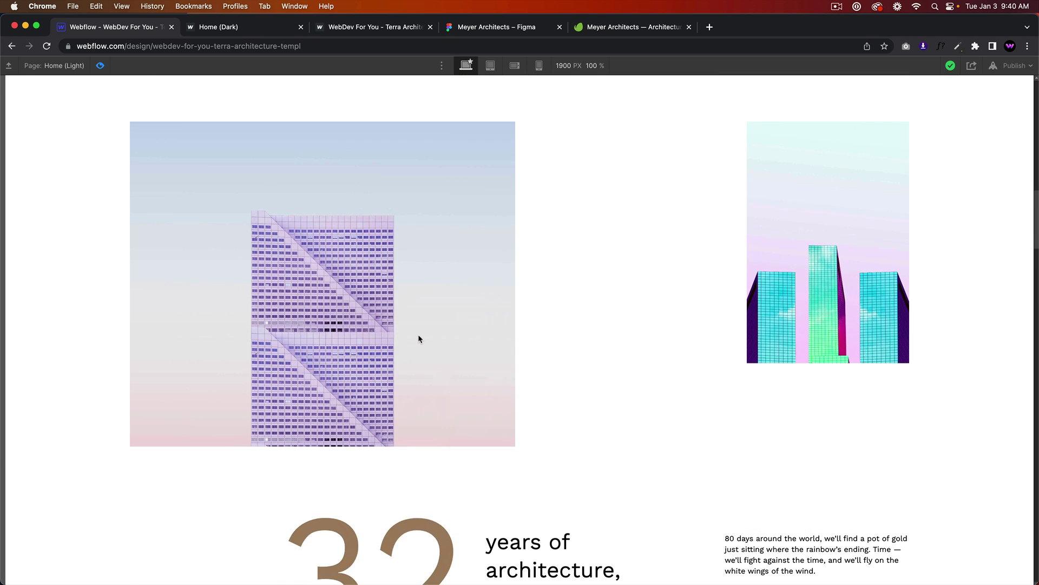
pyautogui.scroll(8, 420, 335)
pyautogui.scroll(2, 421, 336)
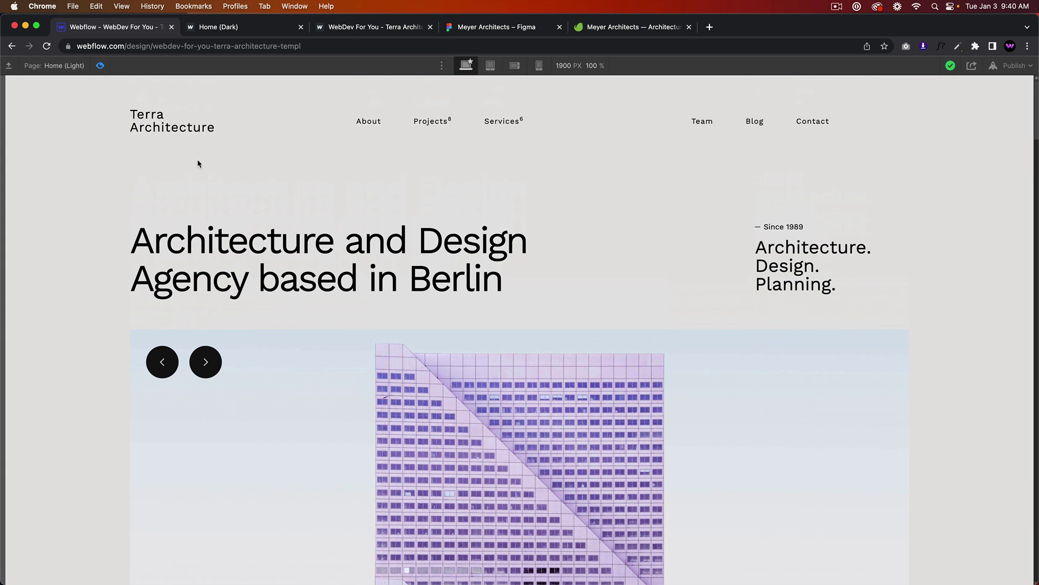
pyautogui.click(100, 65)
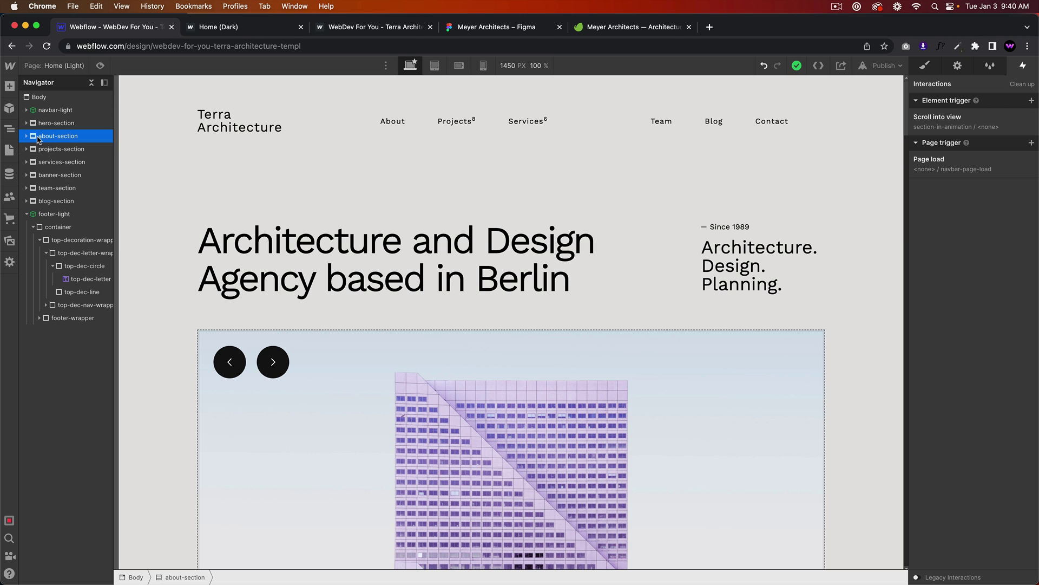
# Inspect the hero heading's black text colour in the Style panel's Typography section
pyautogui.click(9, 150)
pyautogui.click(396, 259)
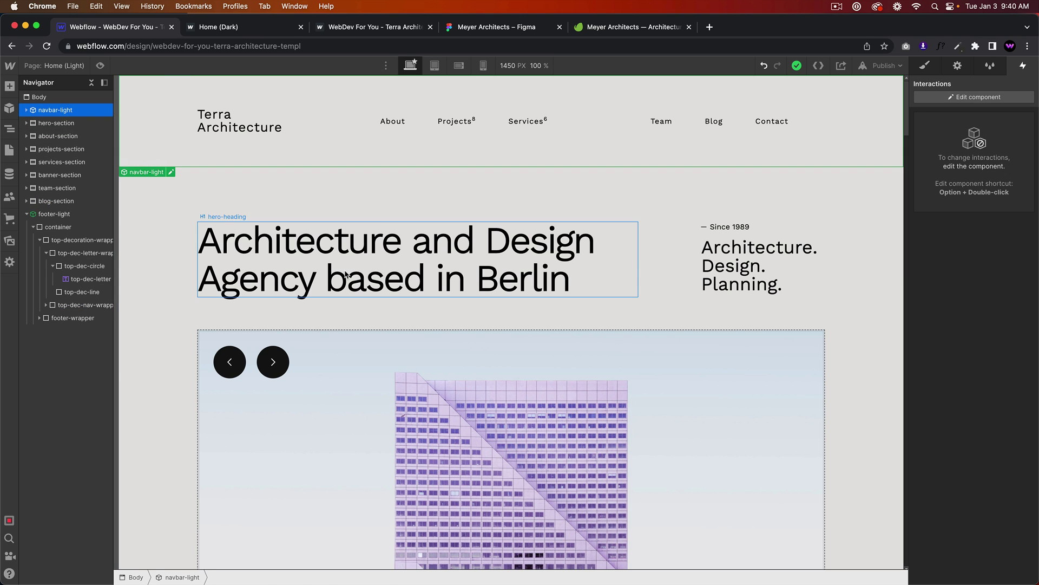
pyautogui.click(935, 69)
pyautogui.scroll(-3, 961, 201)
pyautogui.scroll(-3, 962, 227)
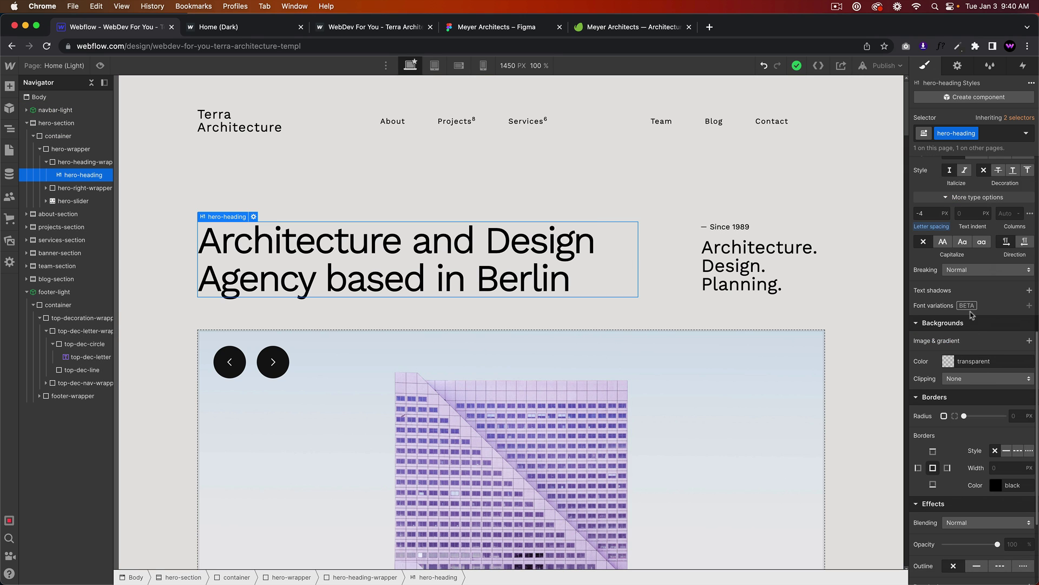
pyautogui.click(950, 294)
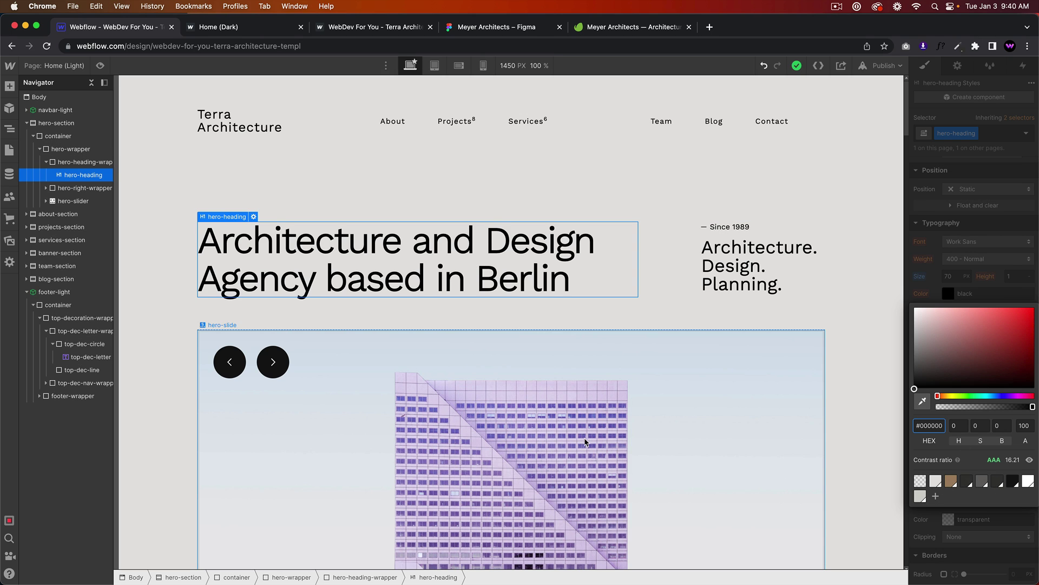
pyautogui.click(852, 378)
# Inspect the Design. and Planning. service lines' text colour, then recheck the hero heading's colour
pyautogui.click(734, 265)
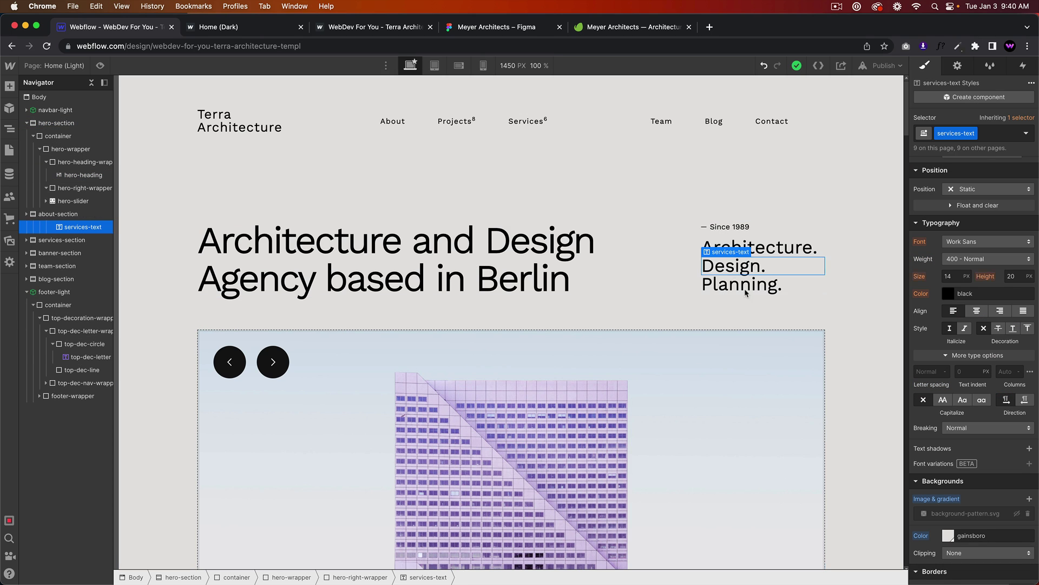
pyautogui.click(743, 290)
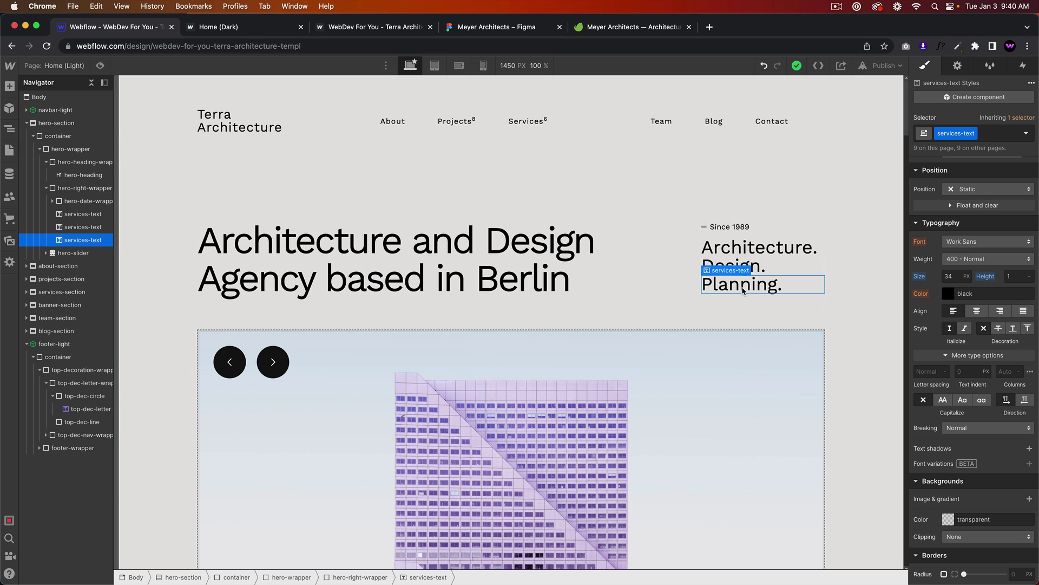
pyautogui.click(949, 293)
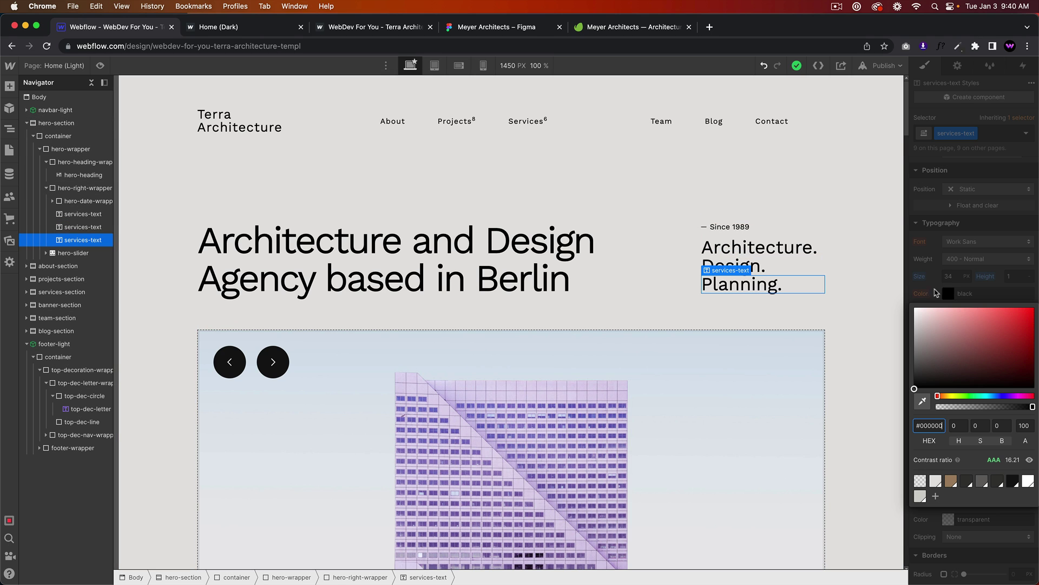
pyautogui.click(484, 253)
pyautogui.click(948, 295)
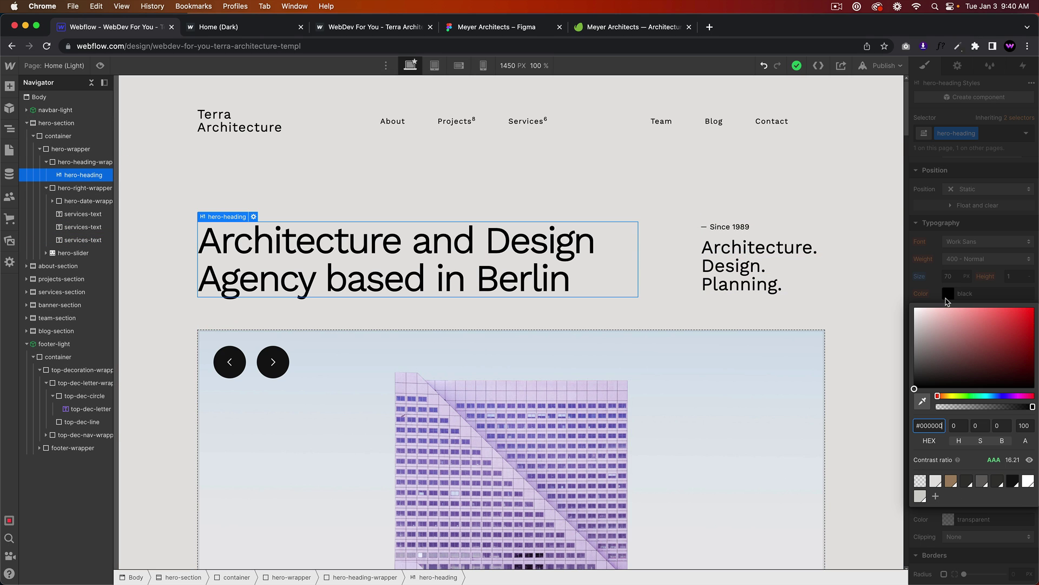
pyautogui.click(799, 285)
pyautogui.scroll(-5, 677, 358)
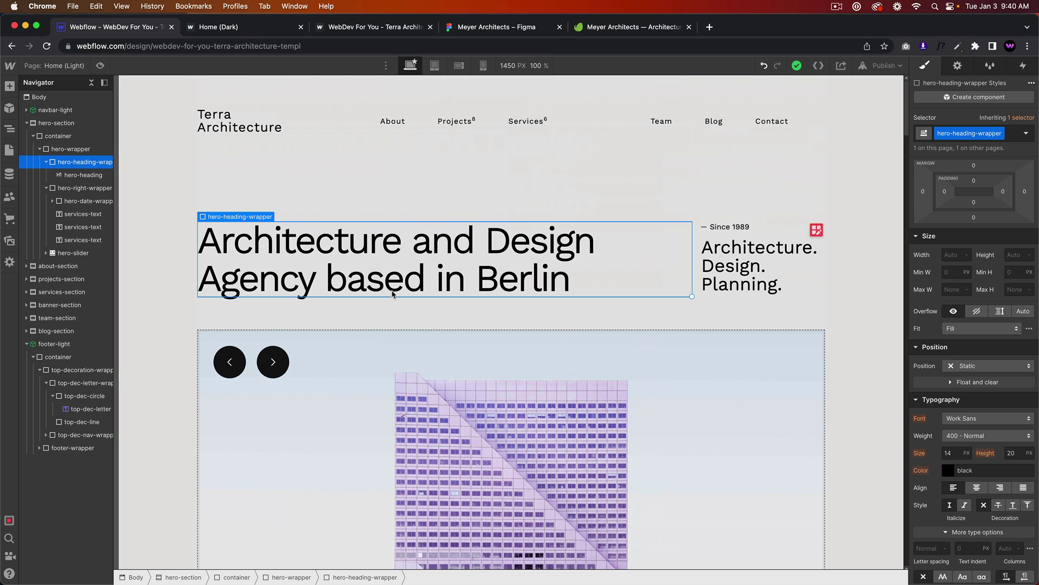
pyautogui.click(257, 196)
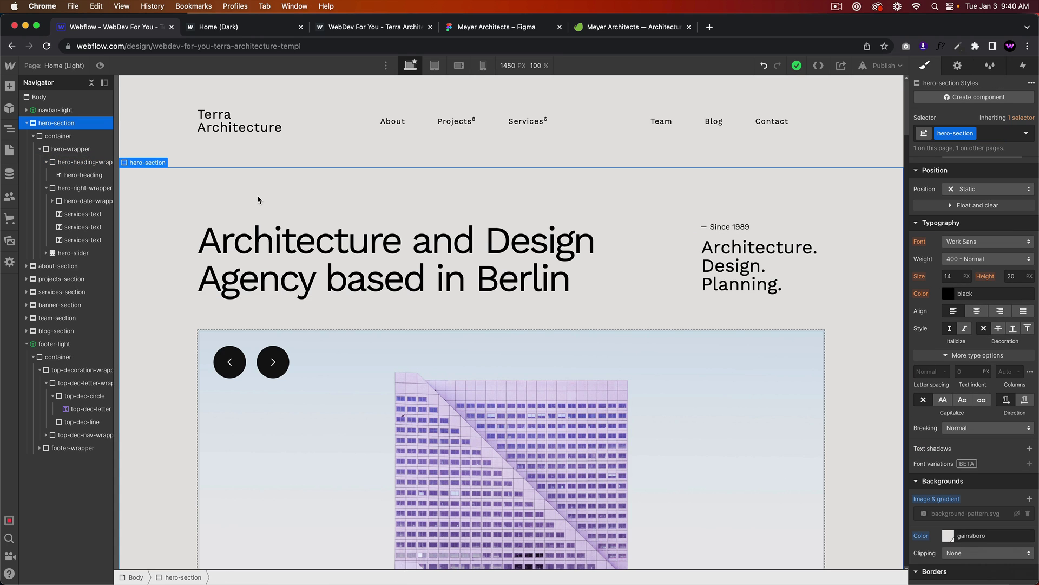